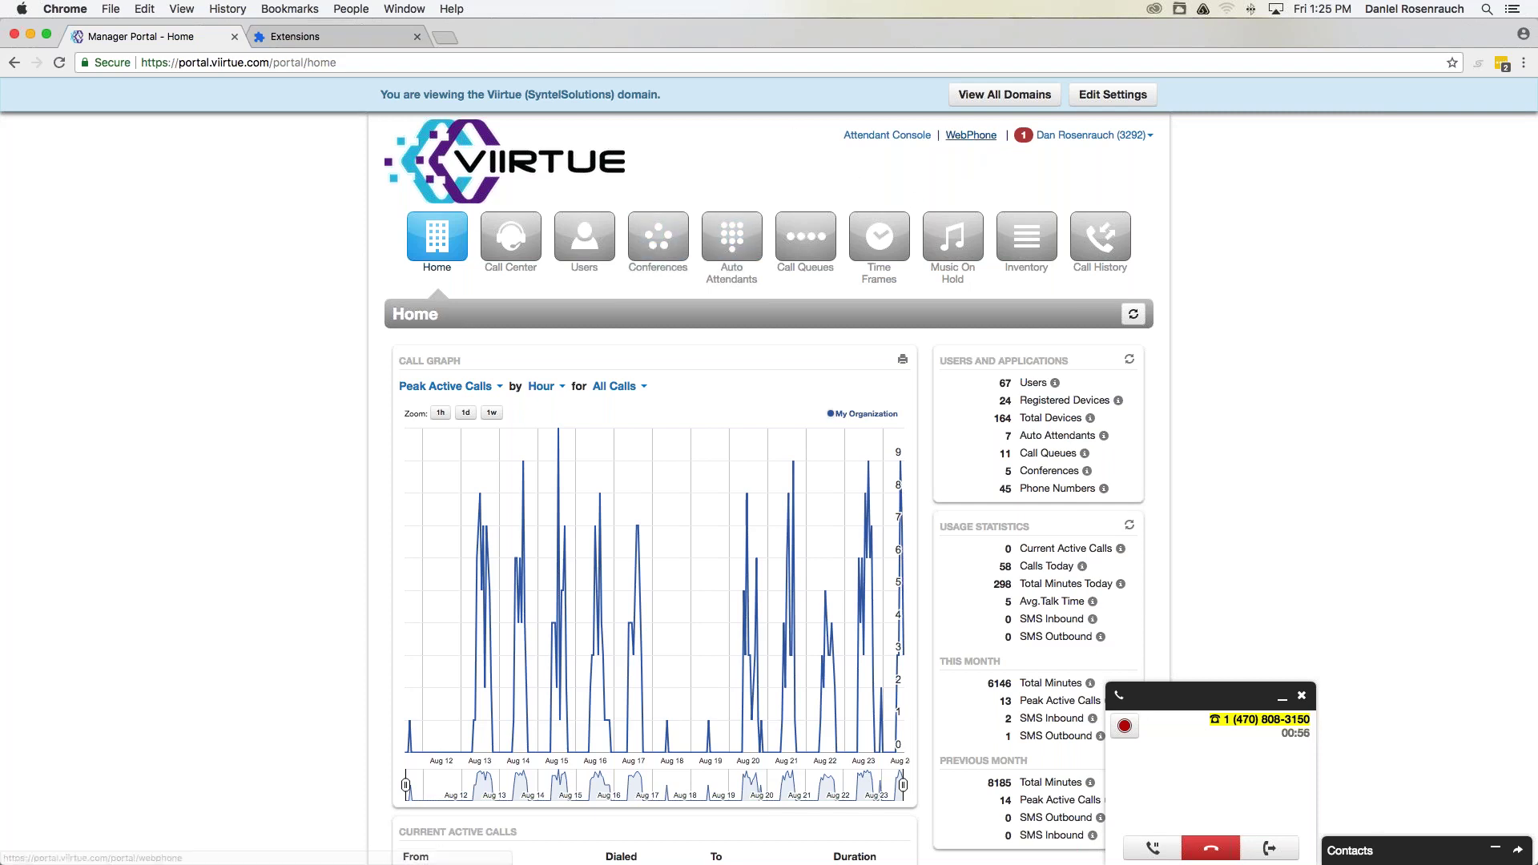
Open SNAPmobile Web from the Manager Portal's WebPhone link.
click(971, 134)
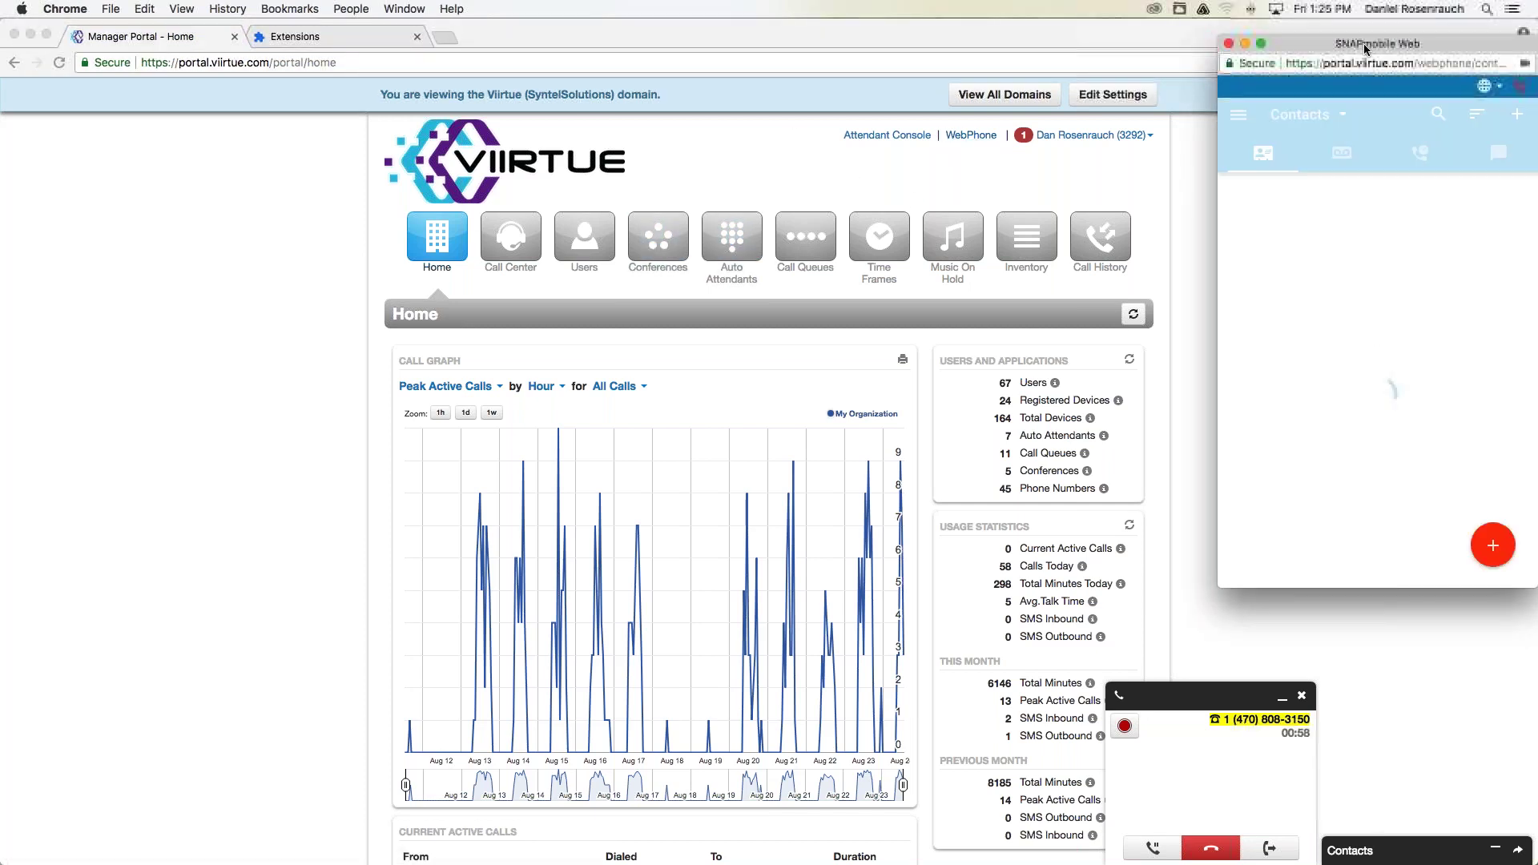
Center the webphone window and stretch it wider and taller to reveal the full layout.
drag(1365, 49, 664, 73)
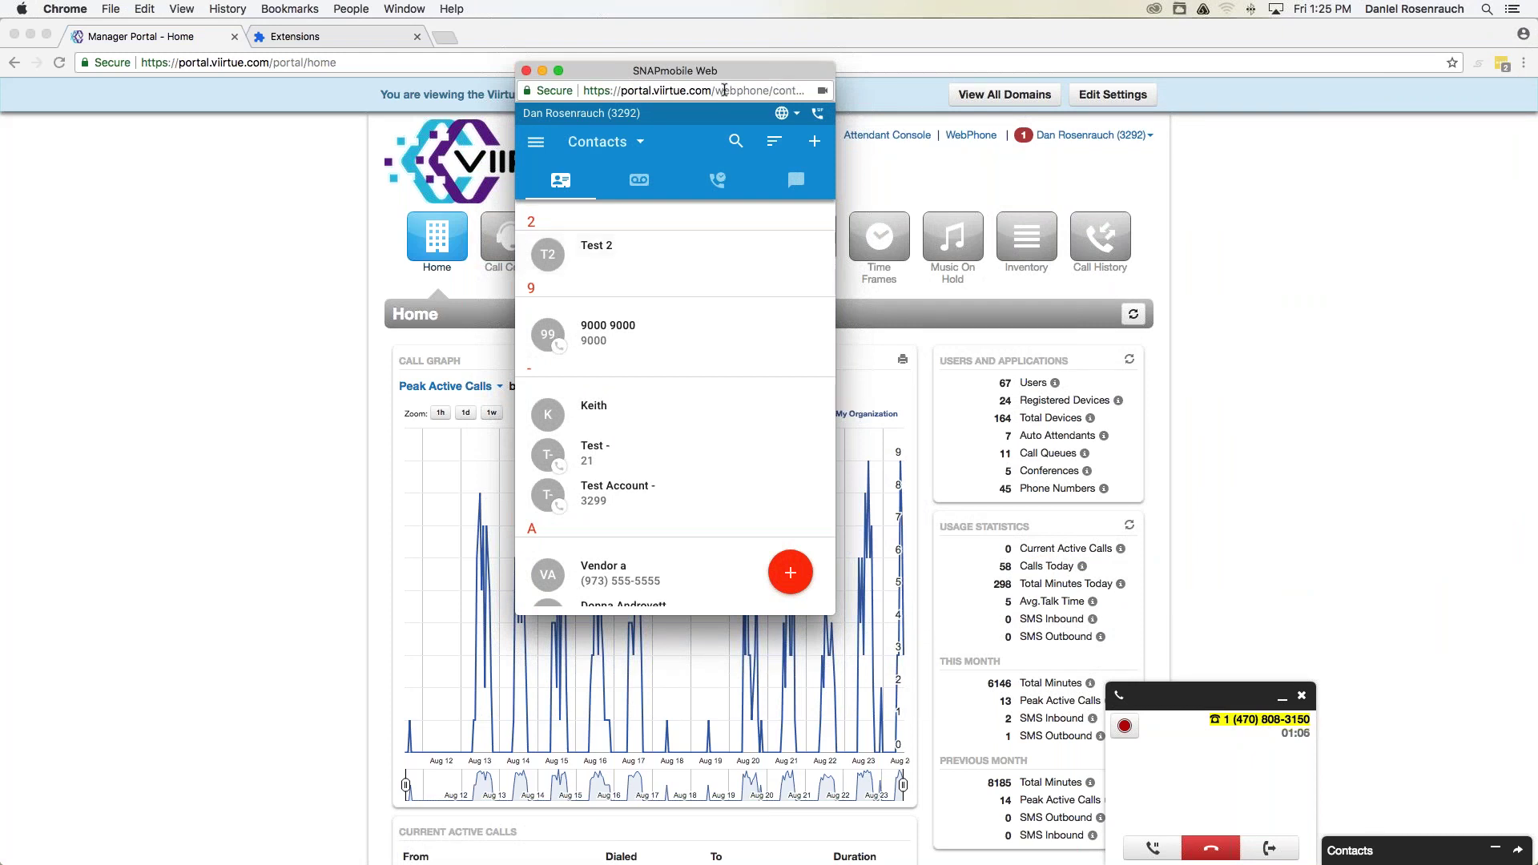
drag(737, 80, 312, 32)
drag(421, 359, 1412, 359)
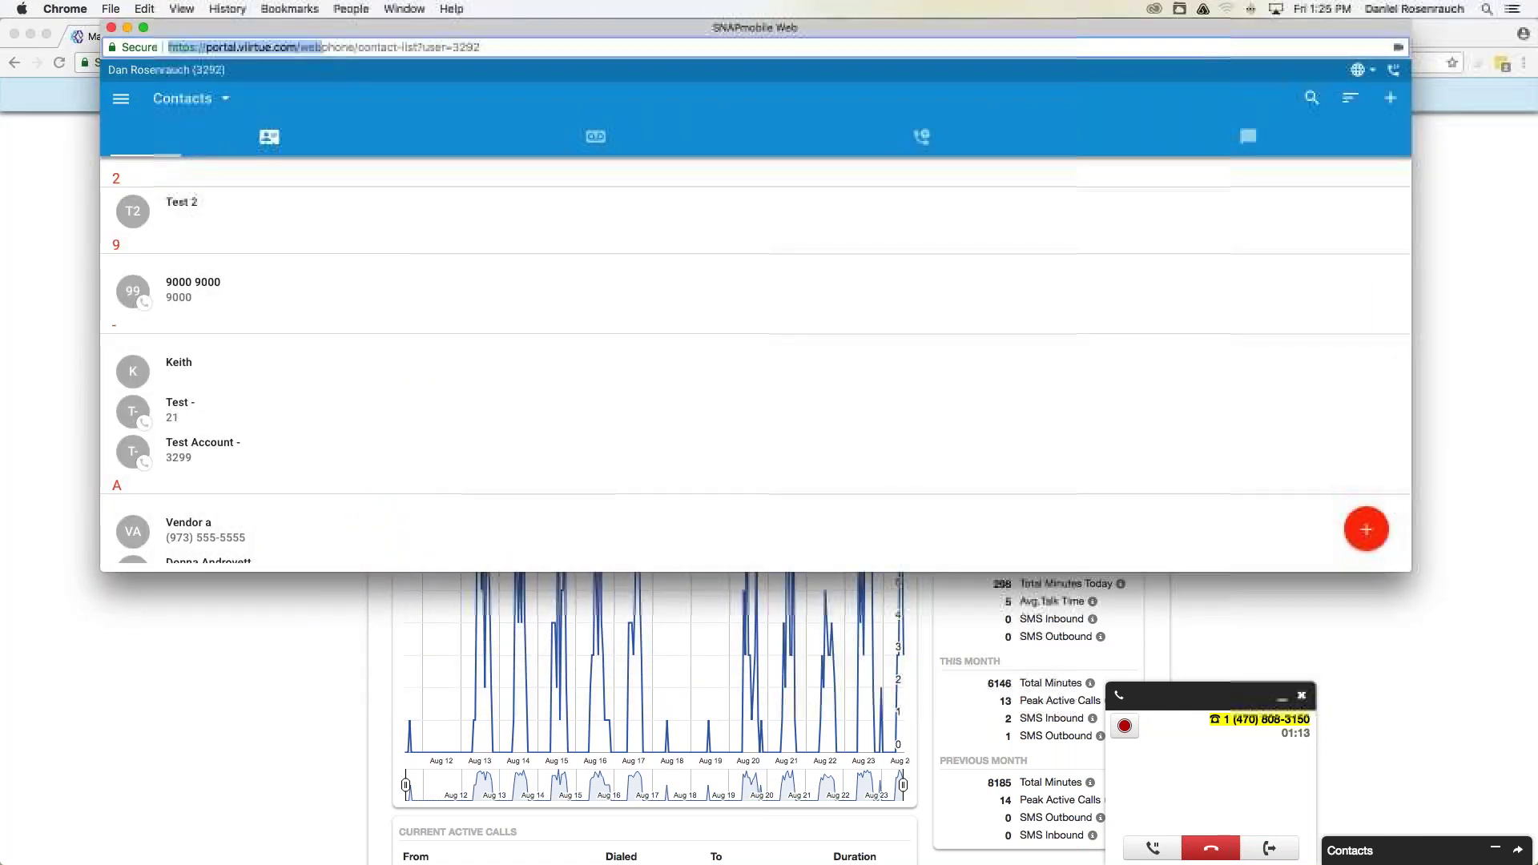
drag(902, 589, 893, 626)
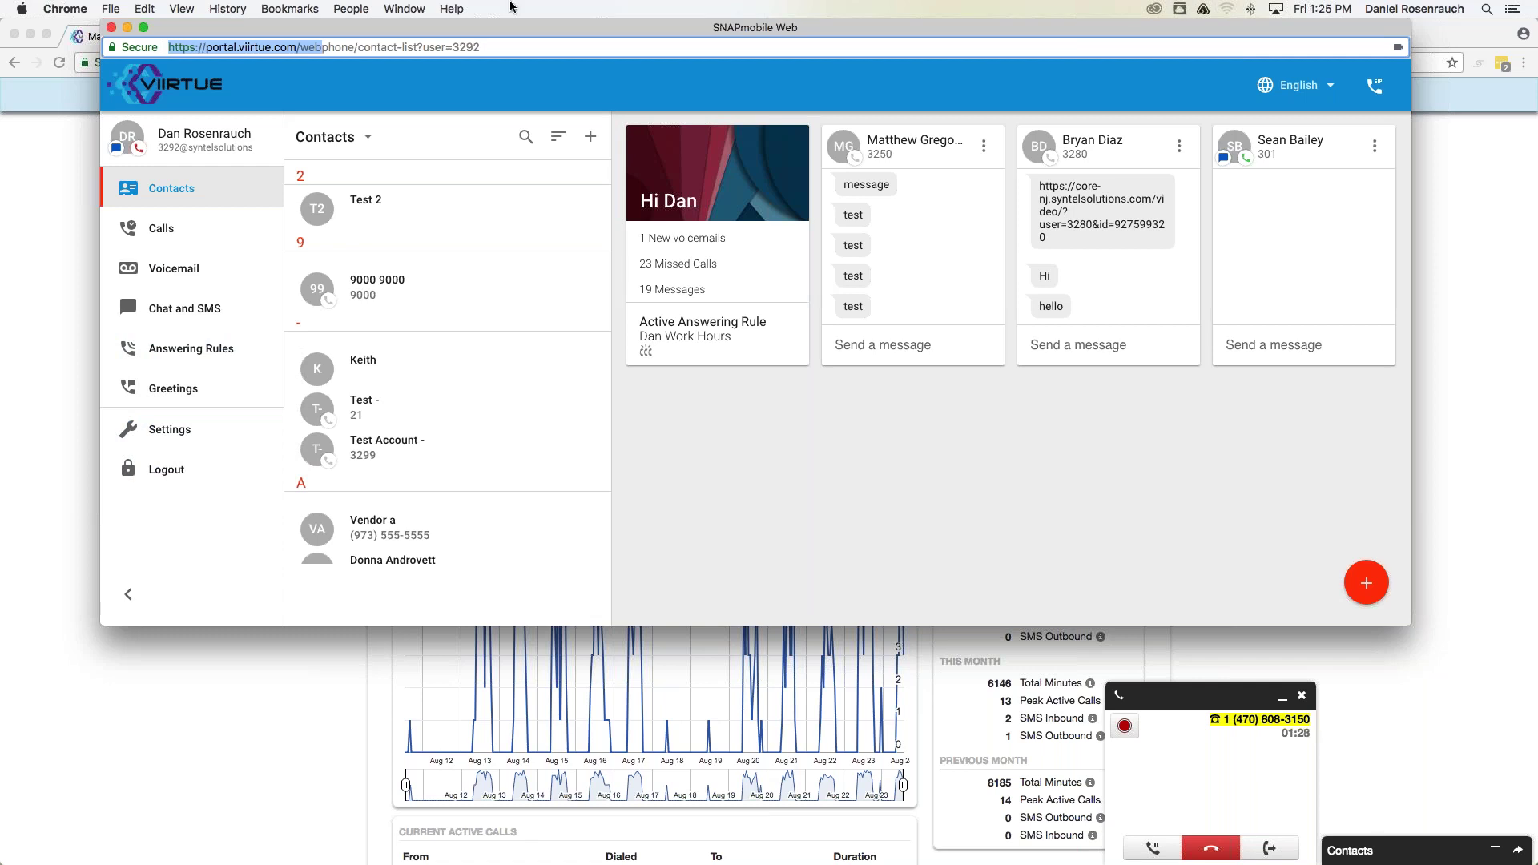
drag(543, 31, 525, 33)
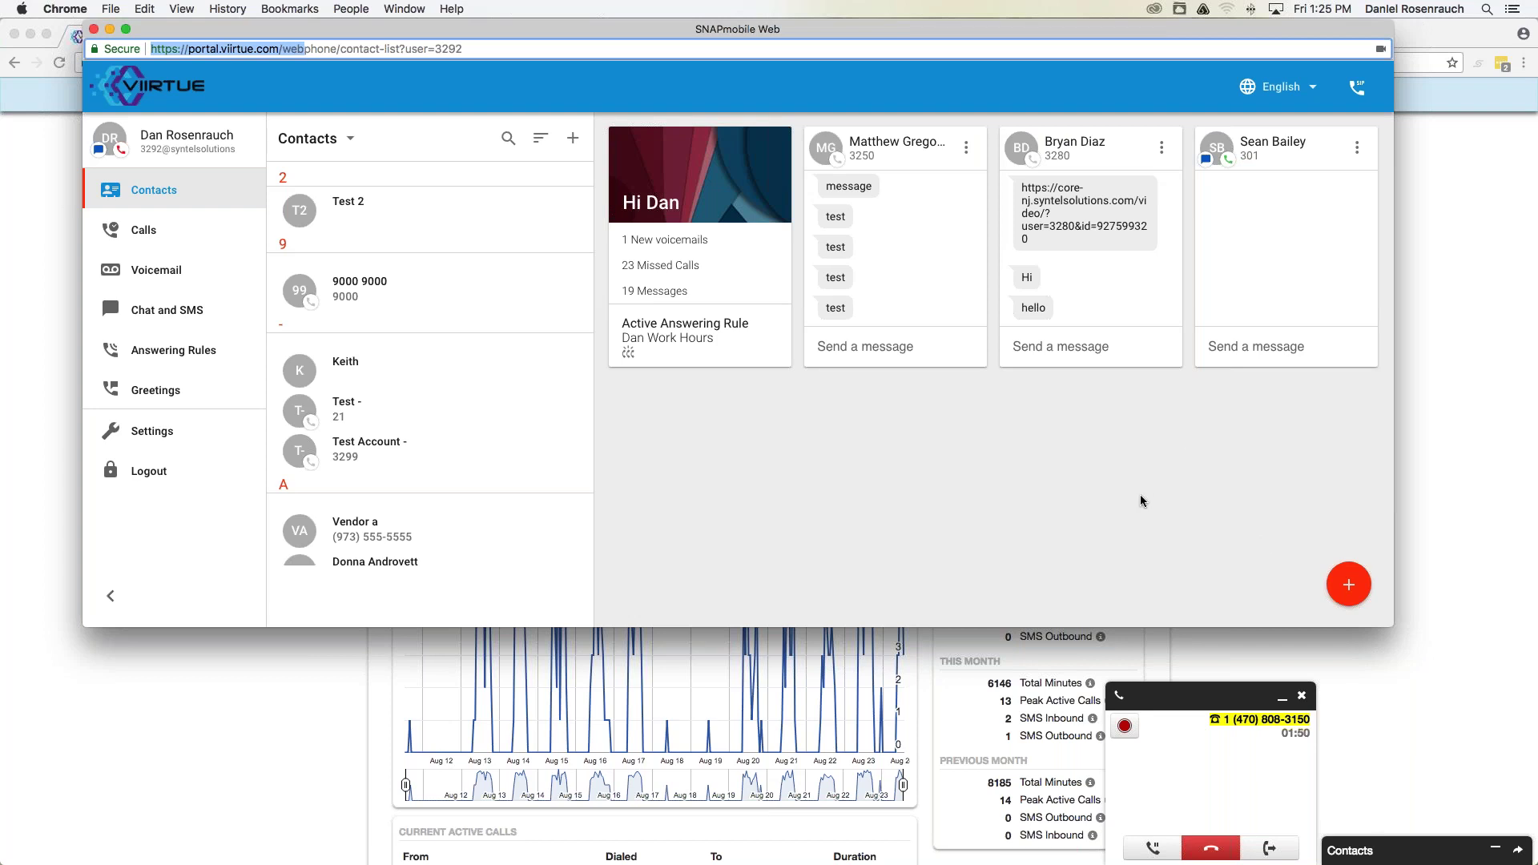
click(1359, 587)
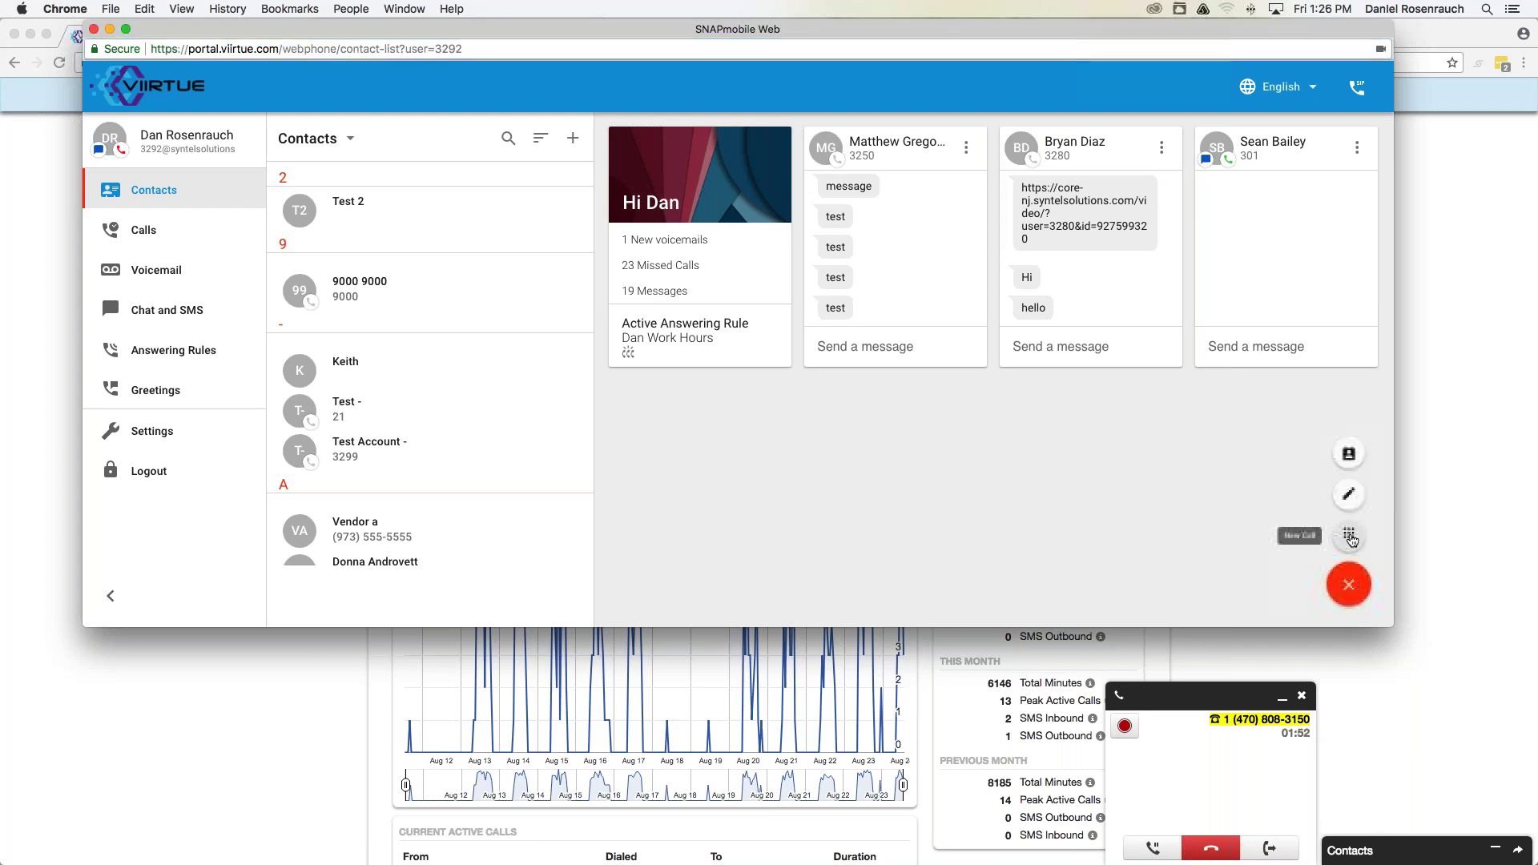
Dial a ten-digit number, mute briefly, glance at More options, then hang up.
click(1349, 537)
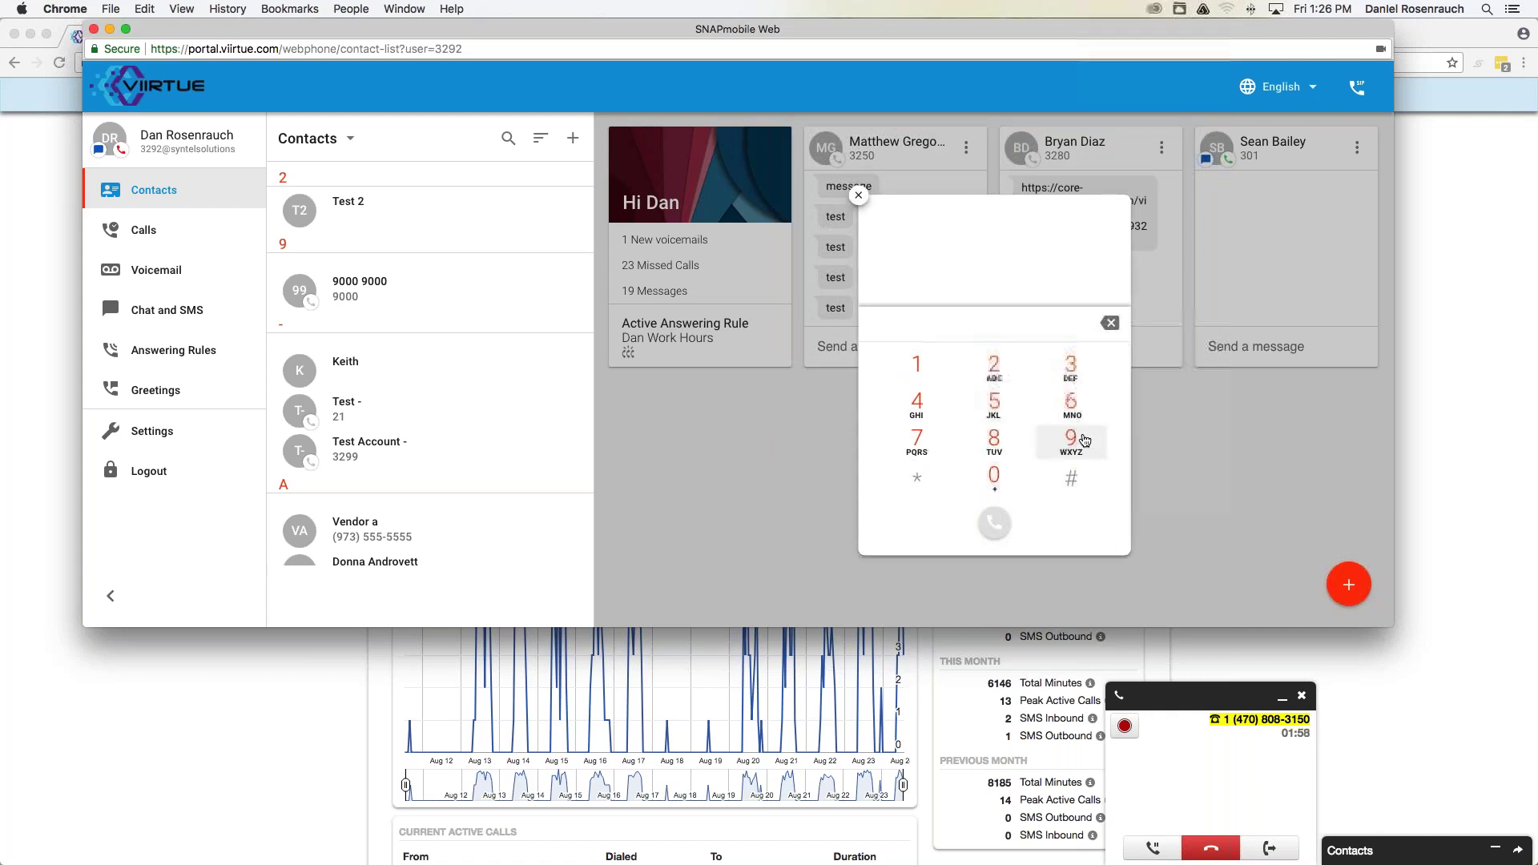
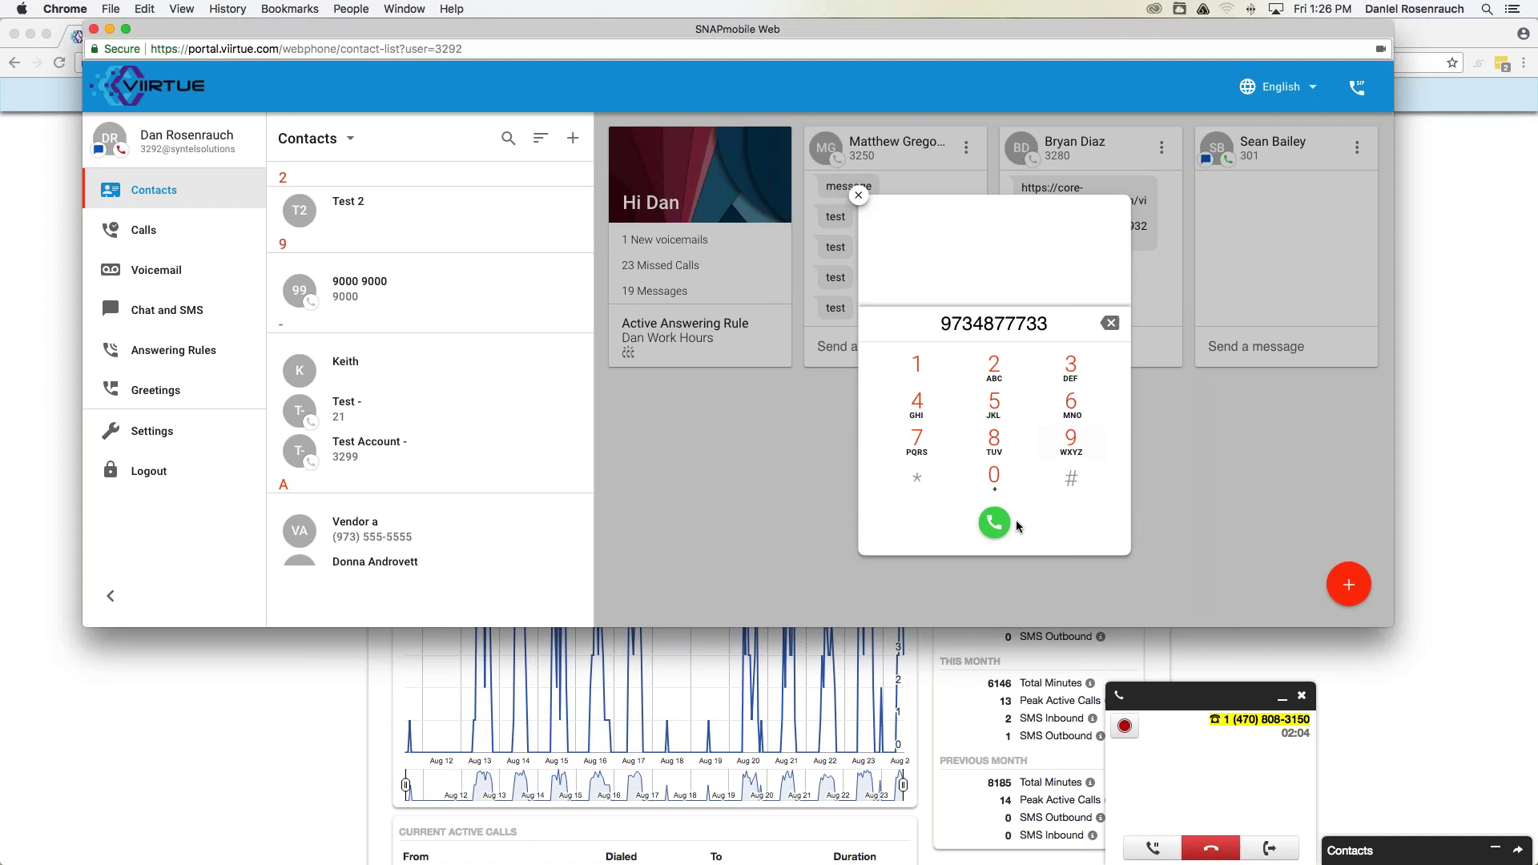
key(Return)
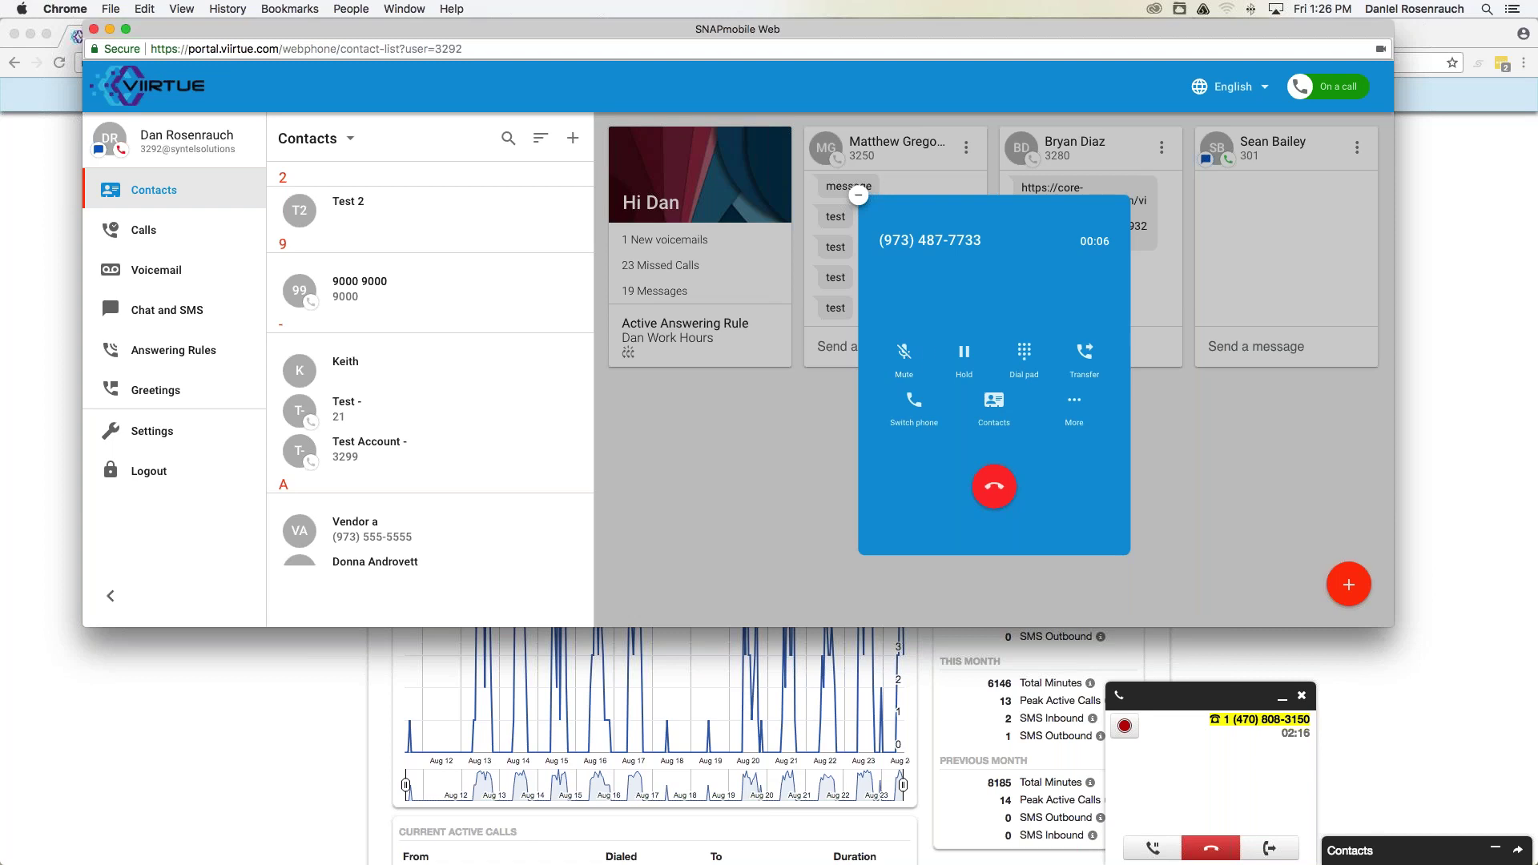
click(909, 353)
click(1074, 400)
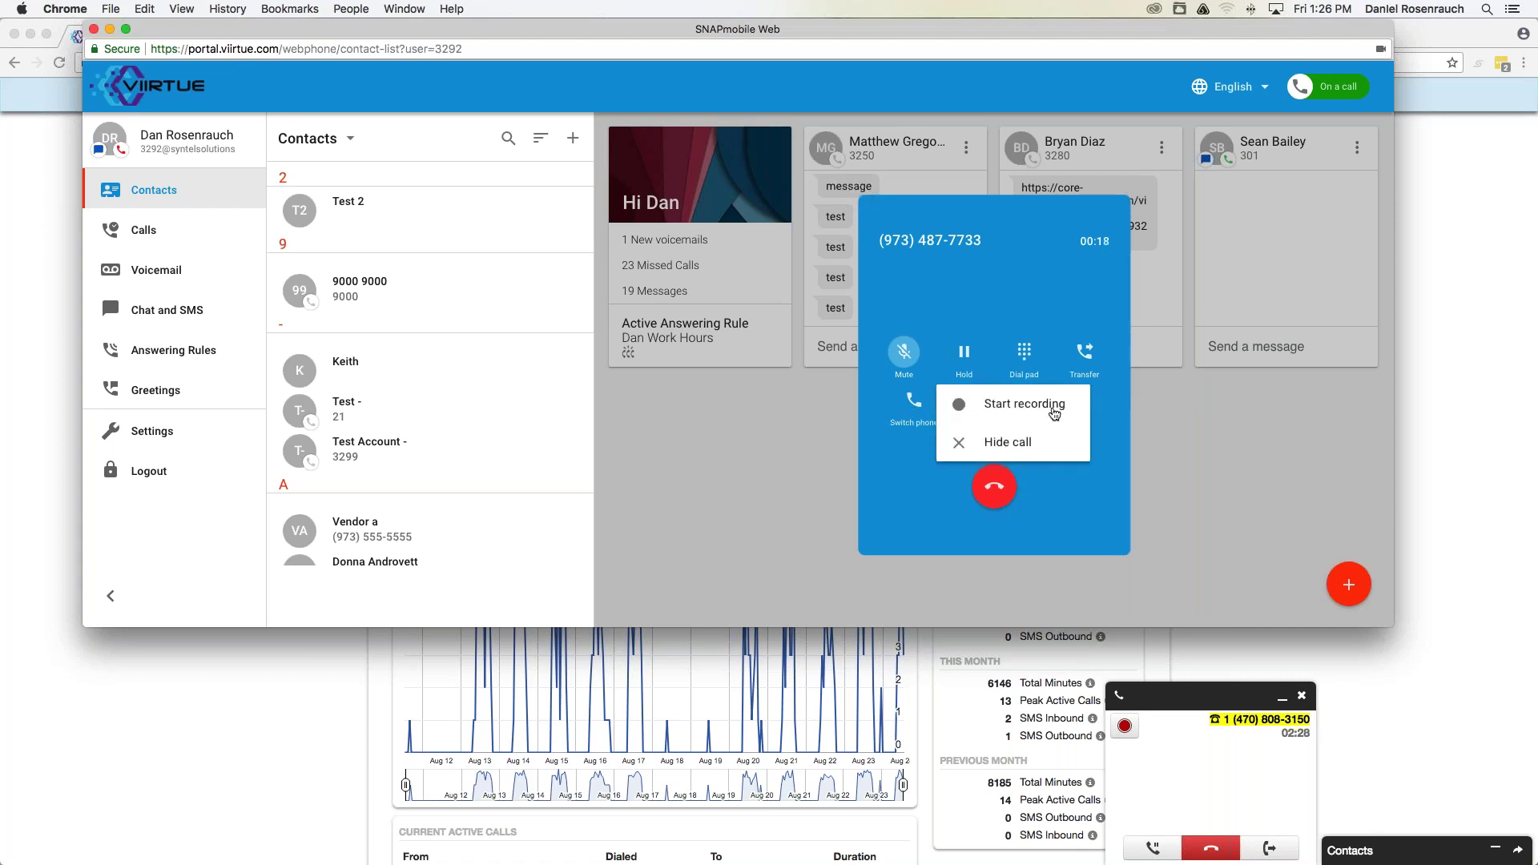
click(1115, 409)
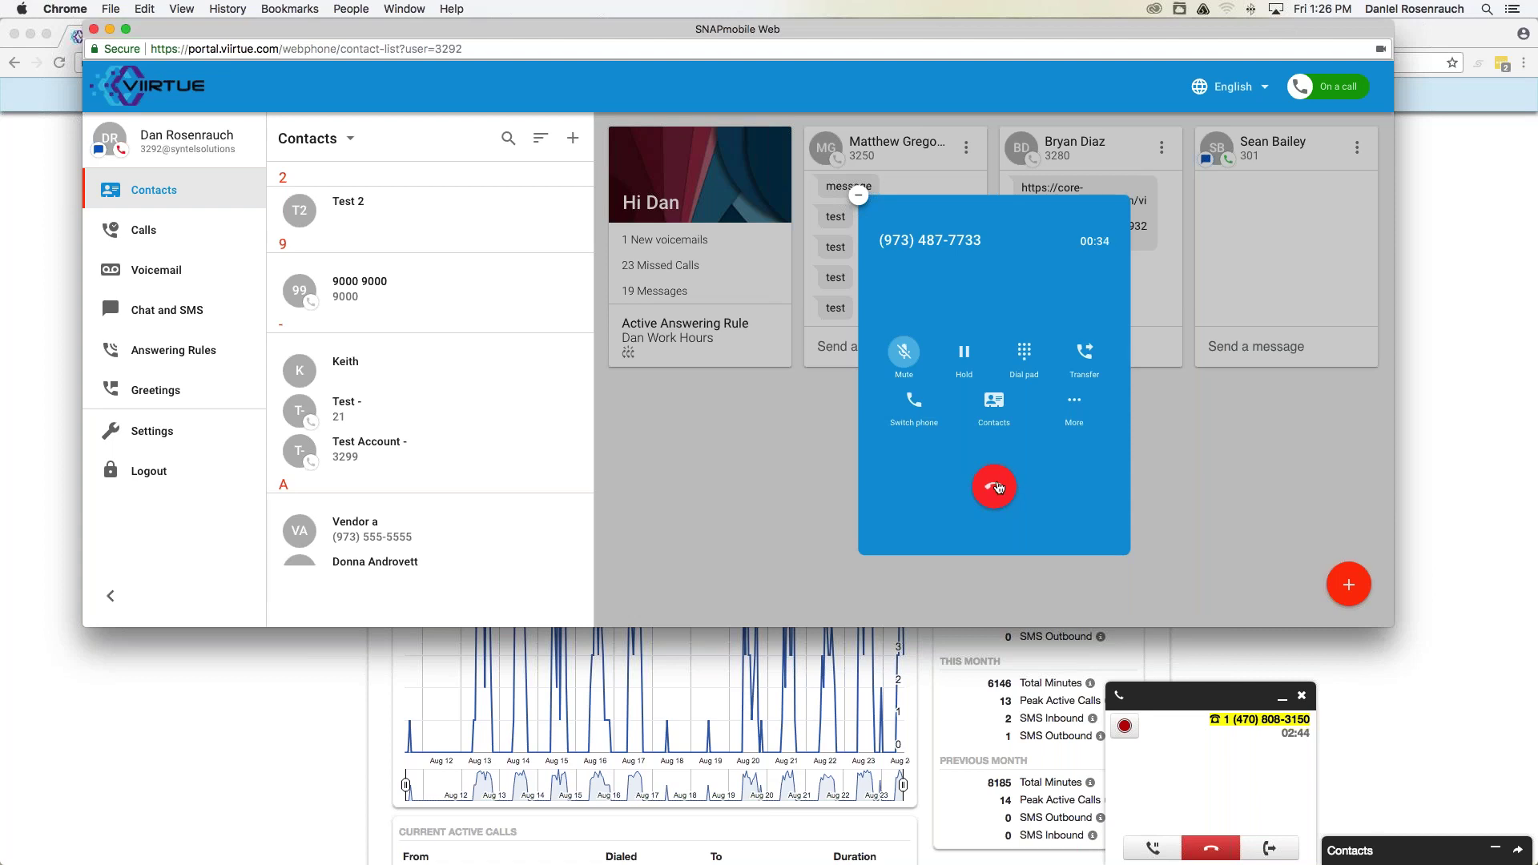
click(997, 488)
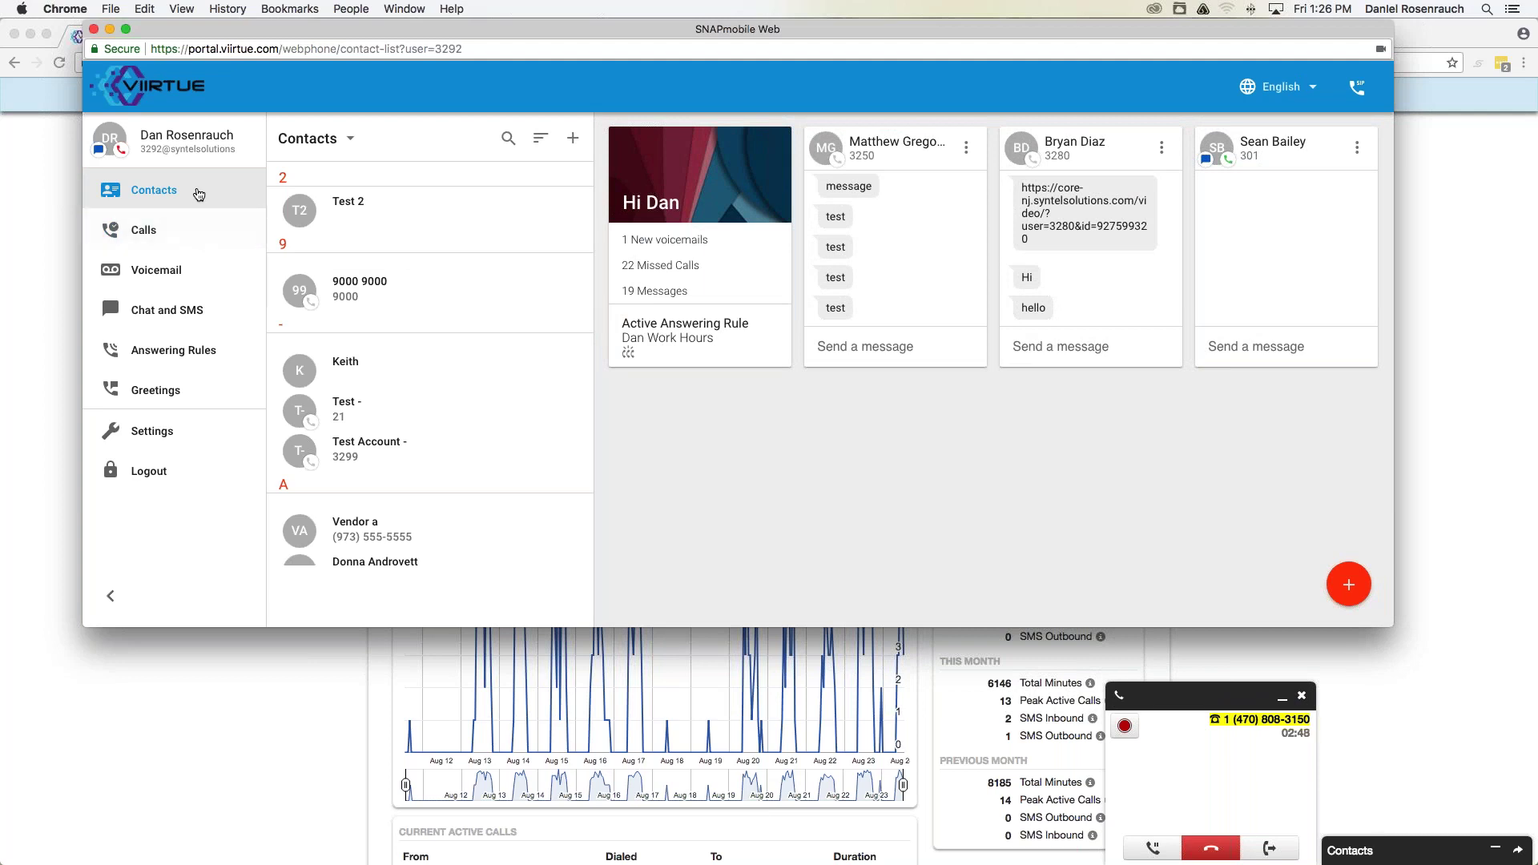
Scroll down through the Contacts list.
click(196, 196)
scroll(491, 286, down, 1)
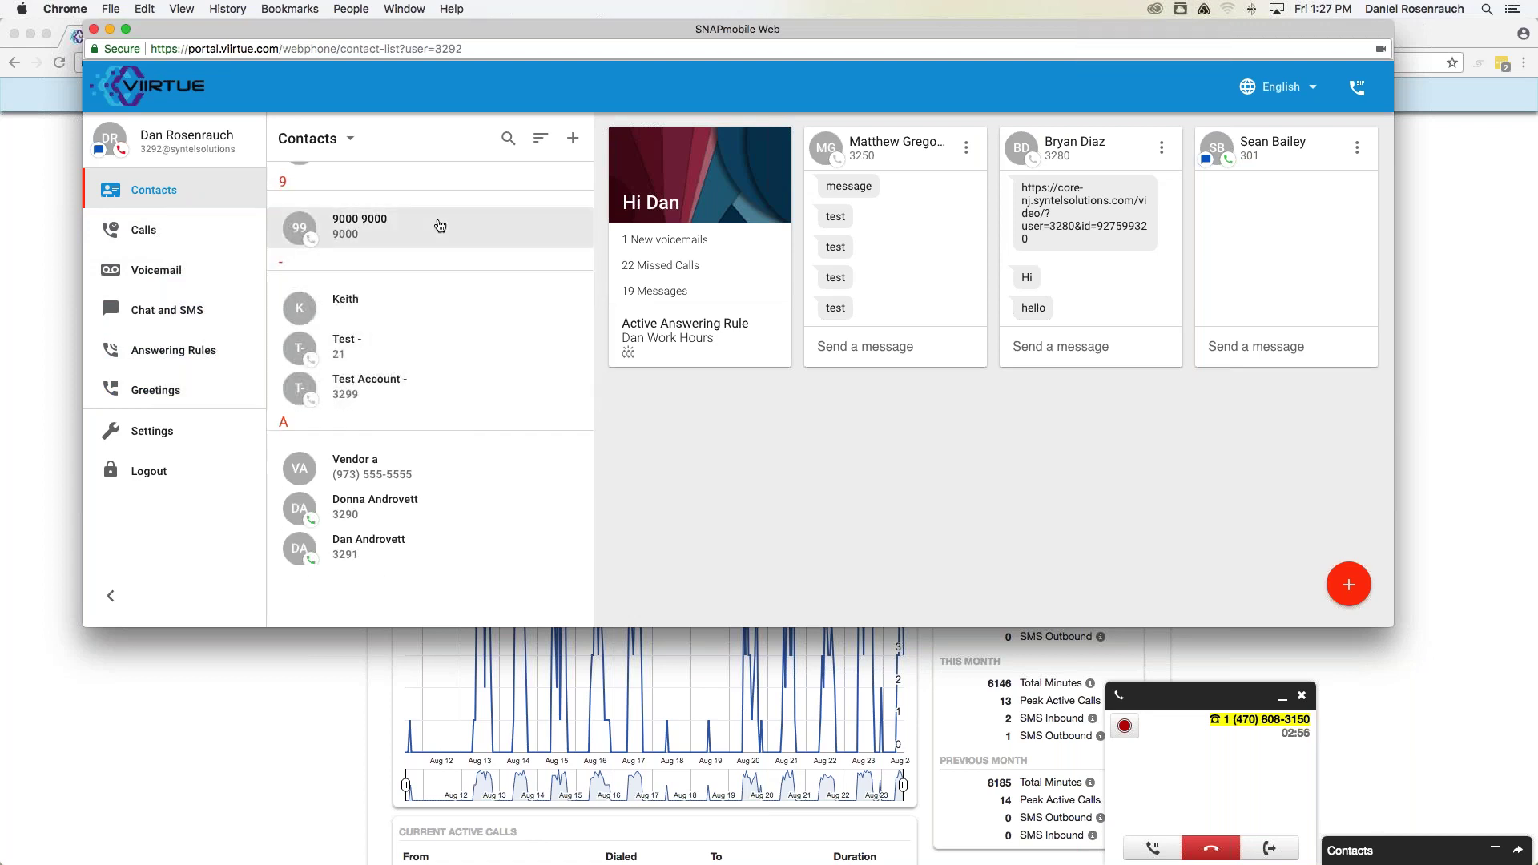
scroll(437, 481, down, 1)
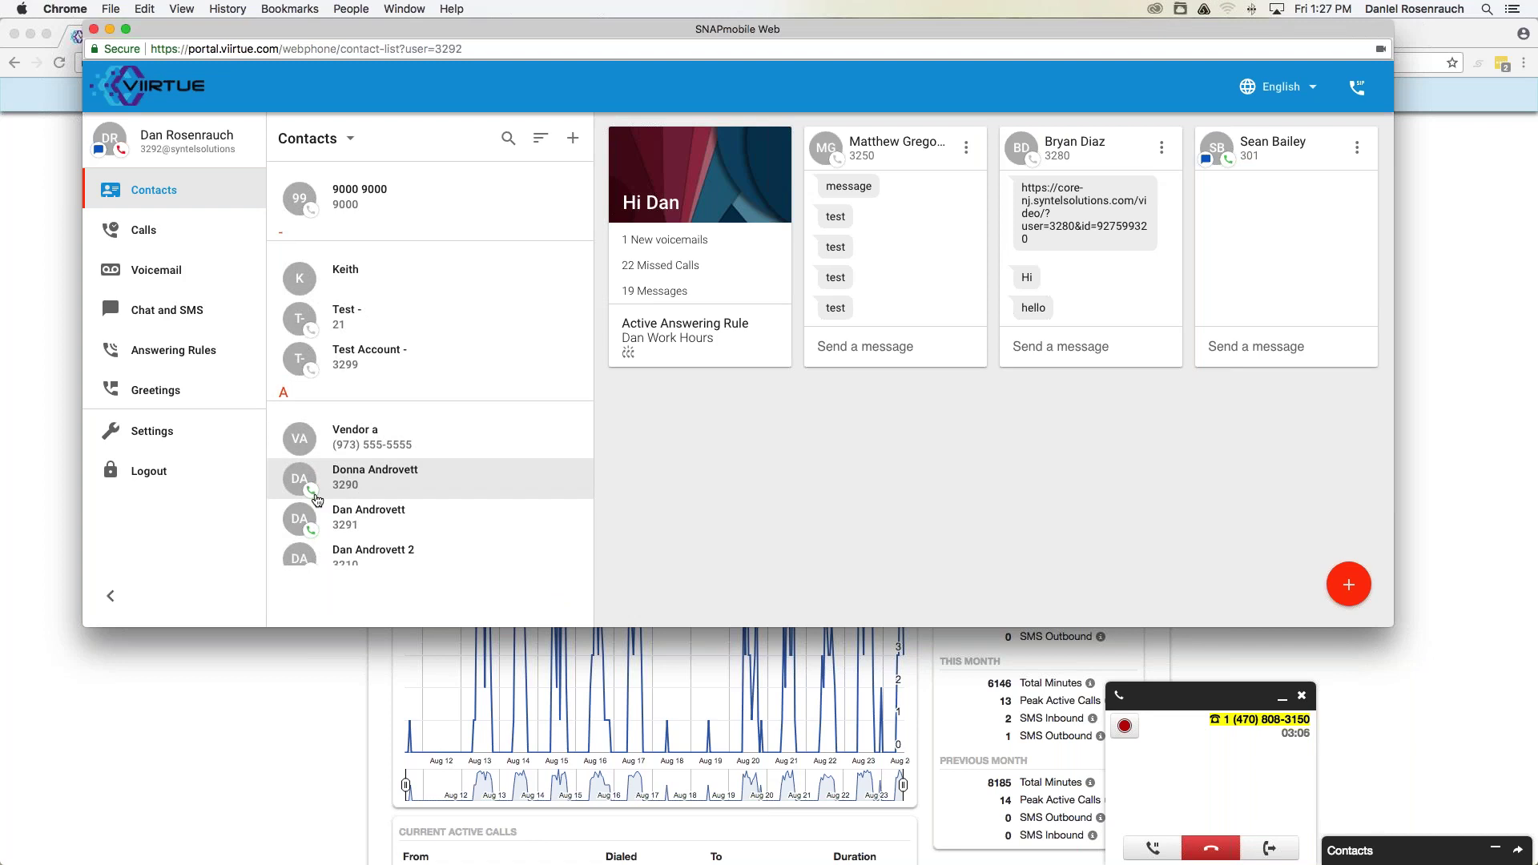
scroll(316, 500, down, 10)
scroll(312, 367, down, 5)
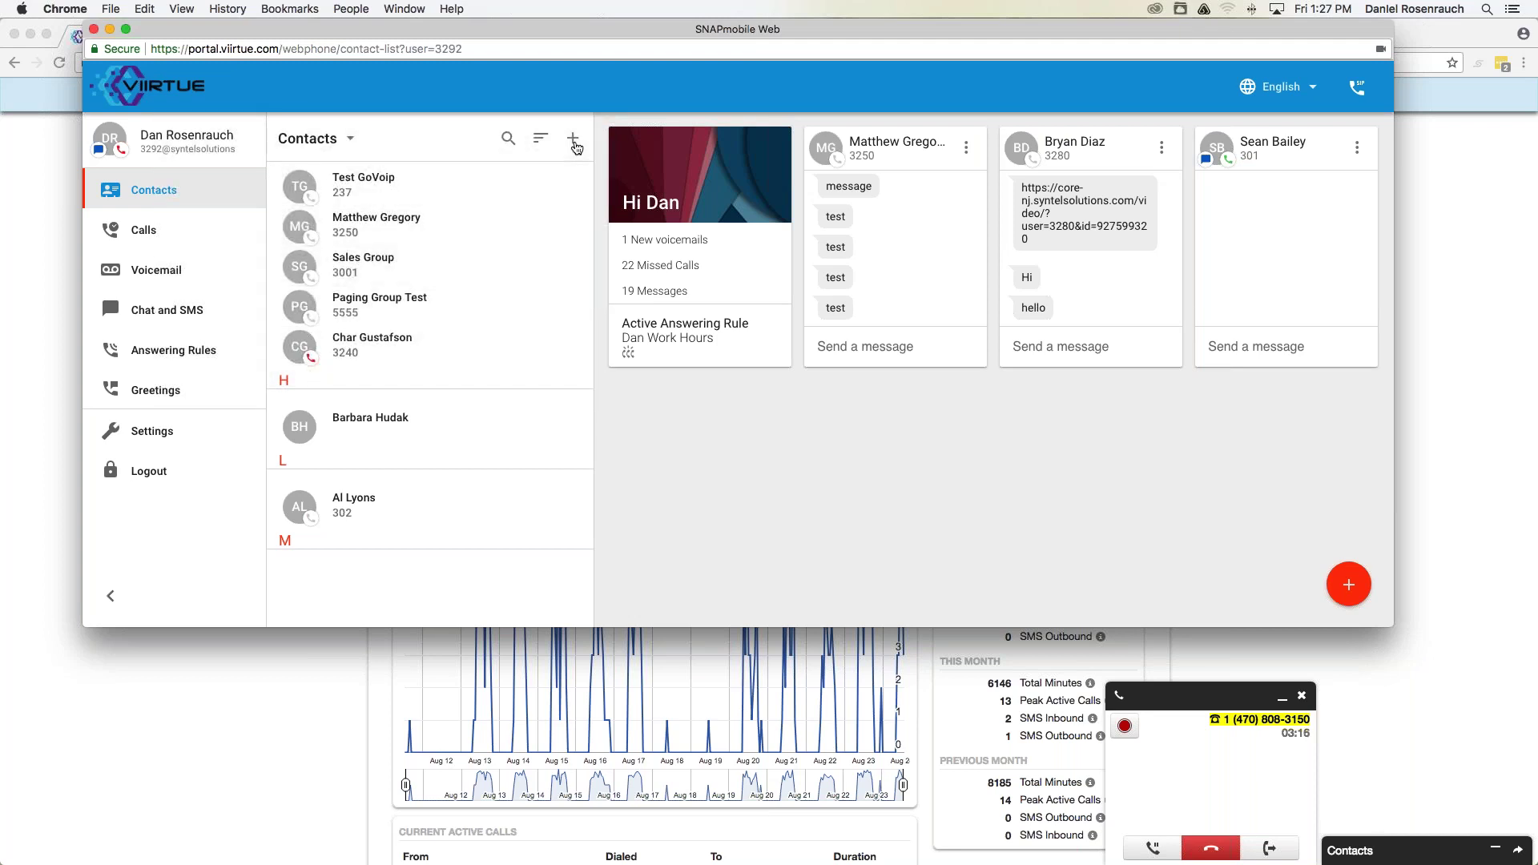
Preview the Add Contact form without saving, then show the Call History list.
click(574, 140)
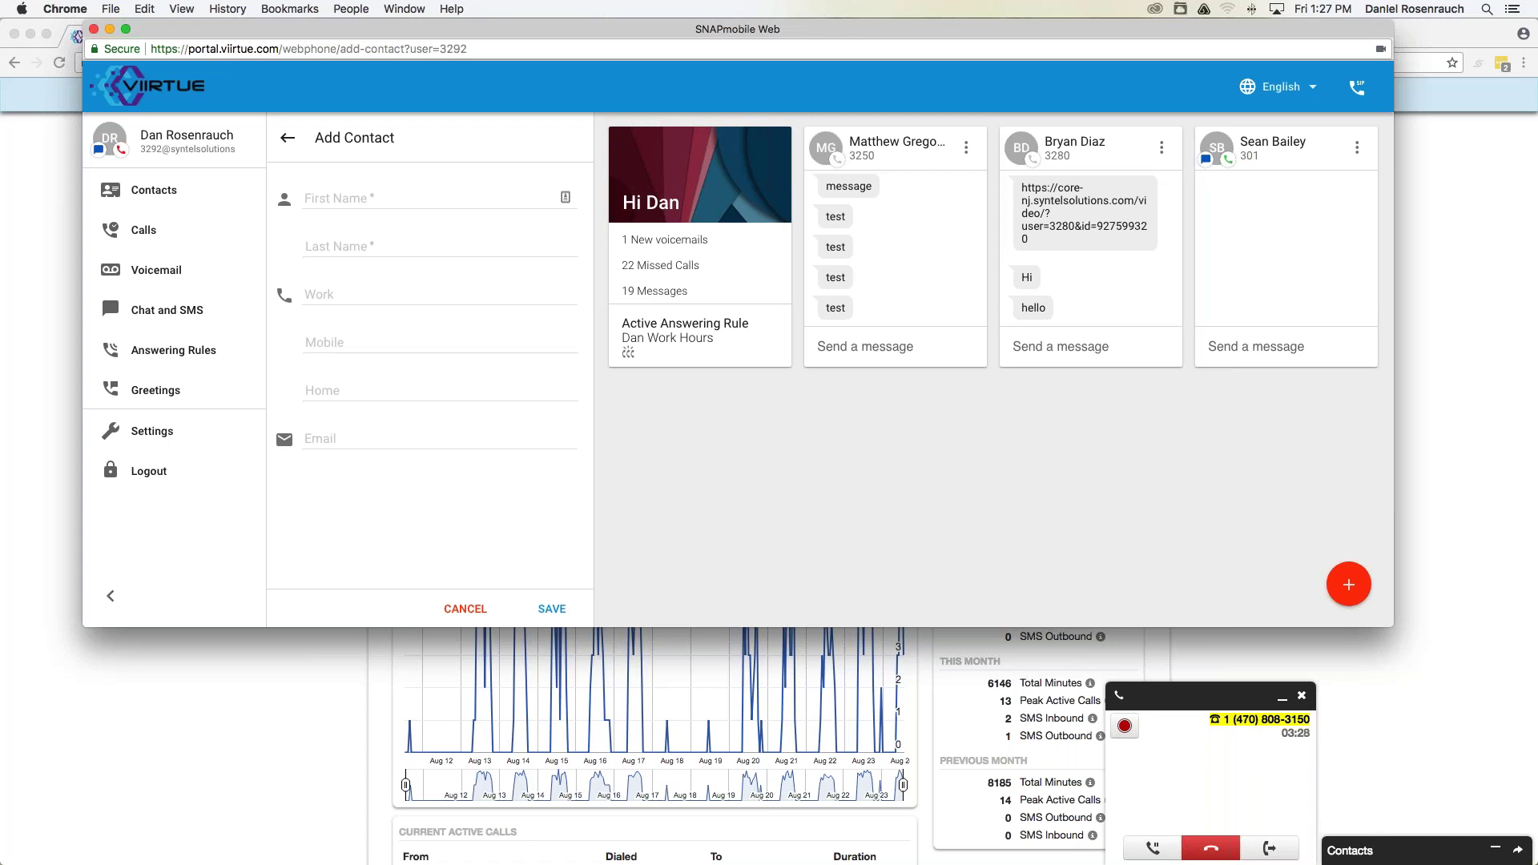
click(288, 139)
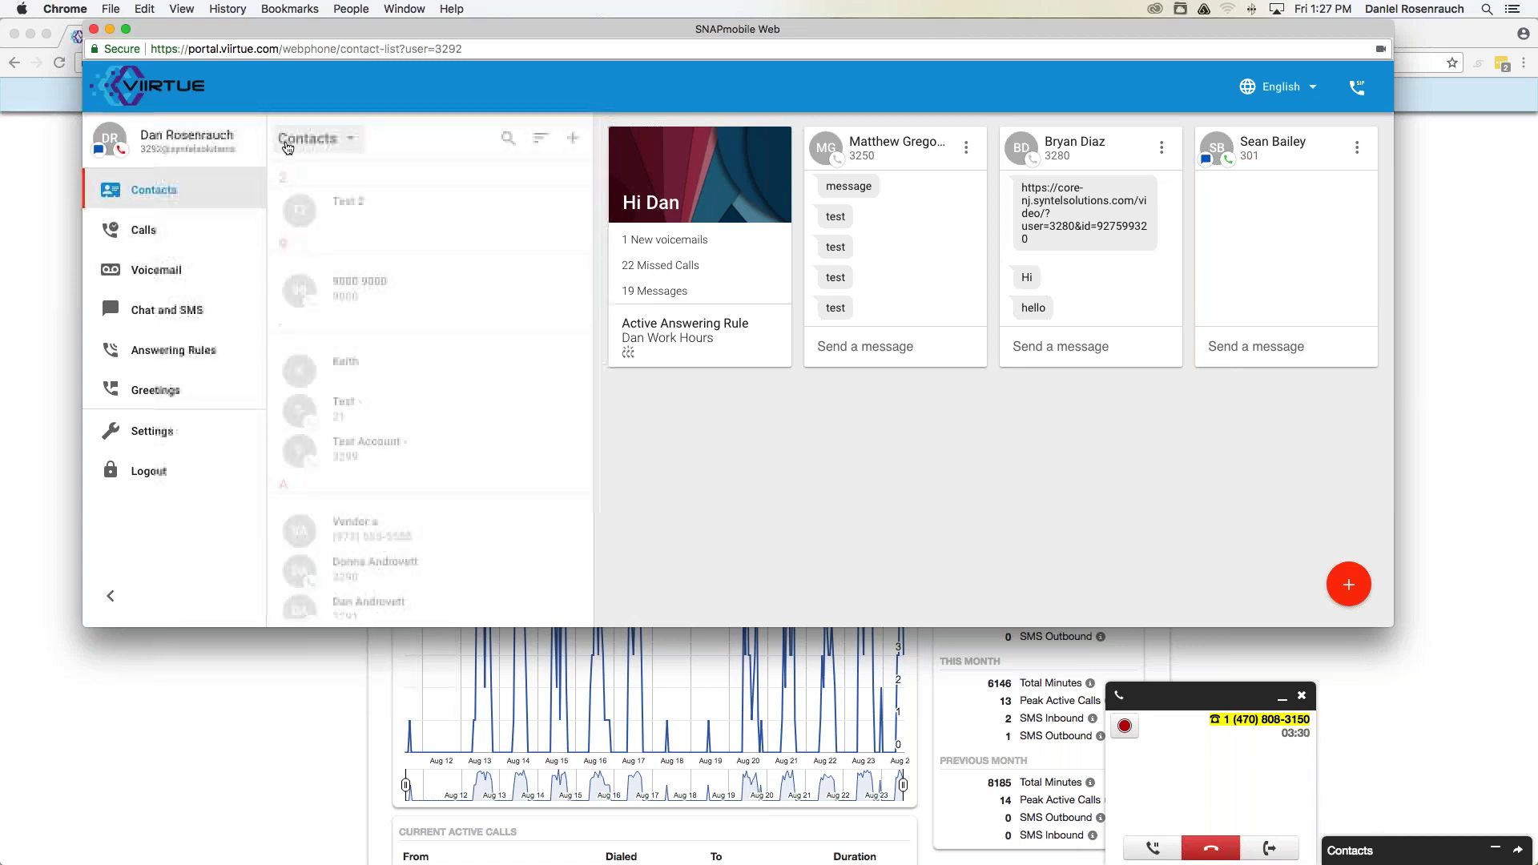
click(215, 239)
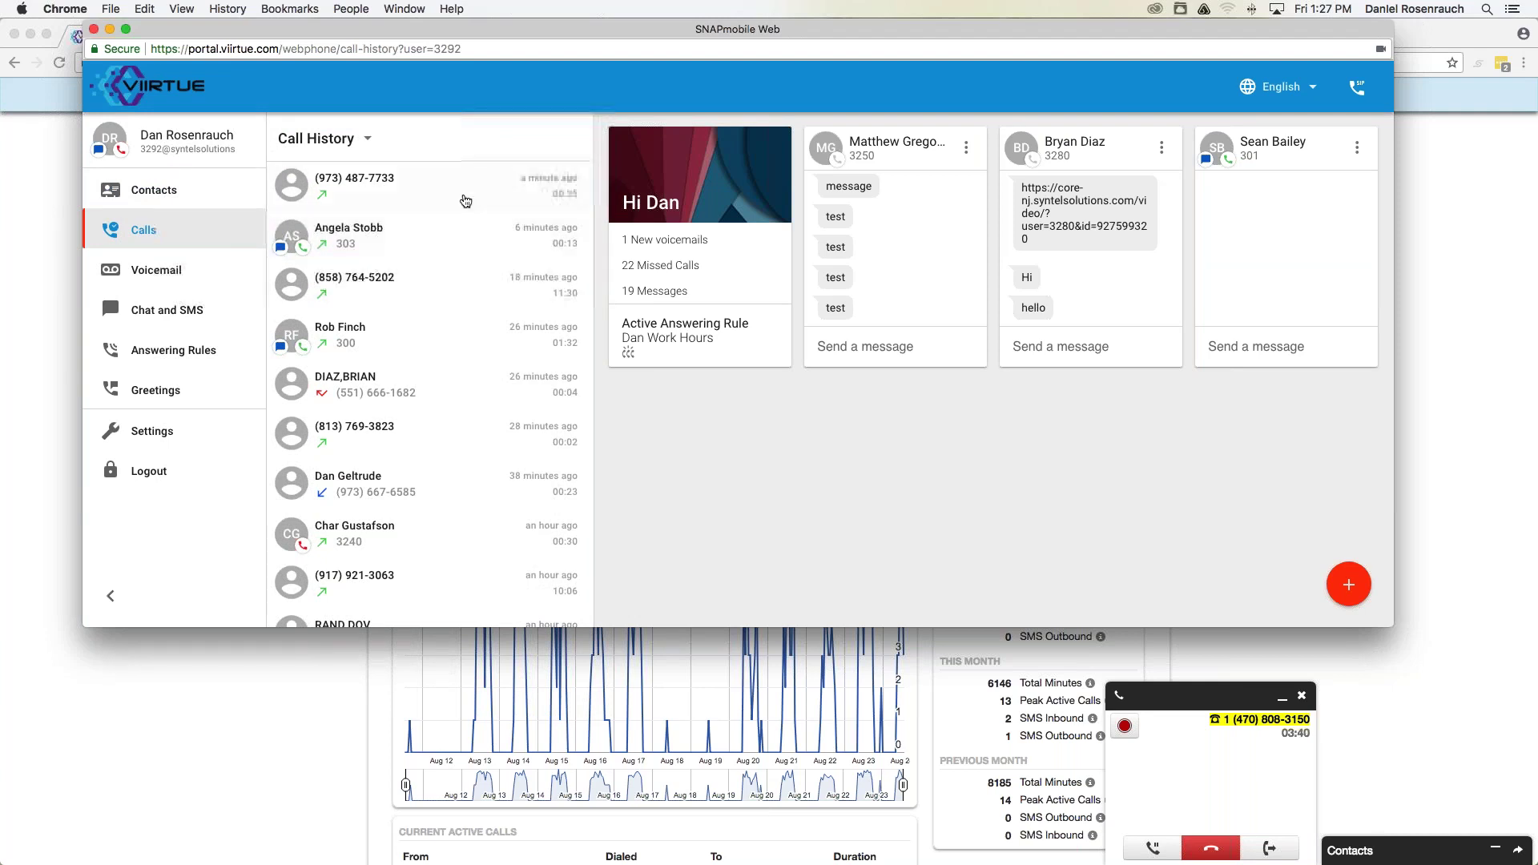
Expand the single voicemail's transcript and delete the message.
scroll(404, 265, down, 2)
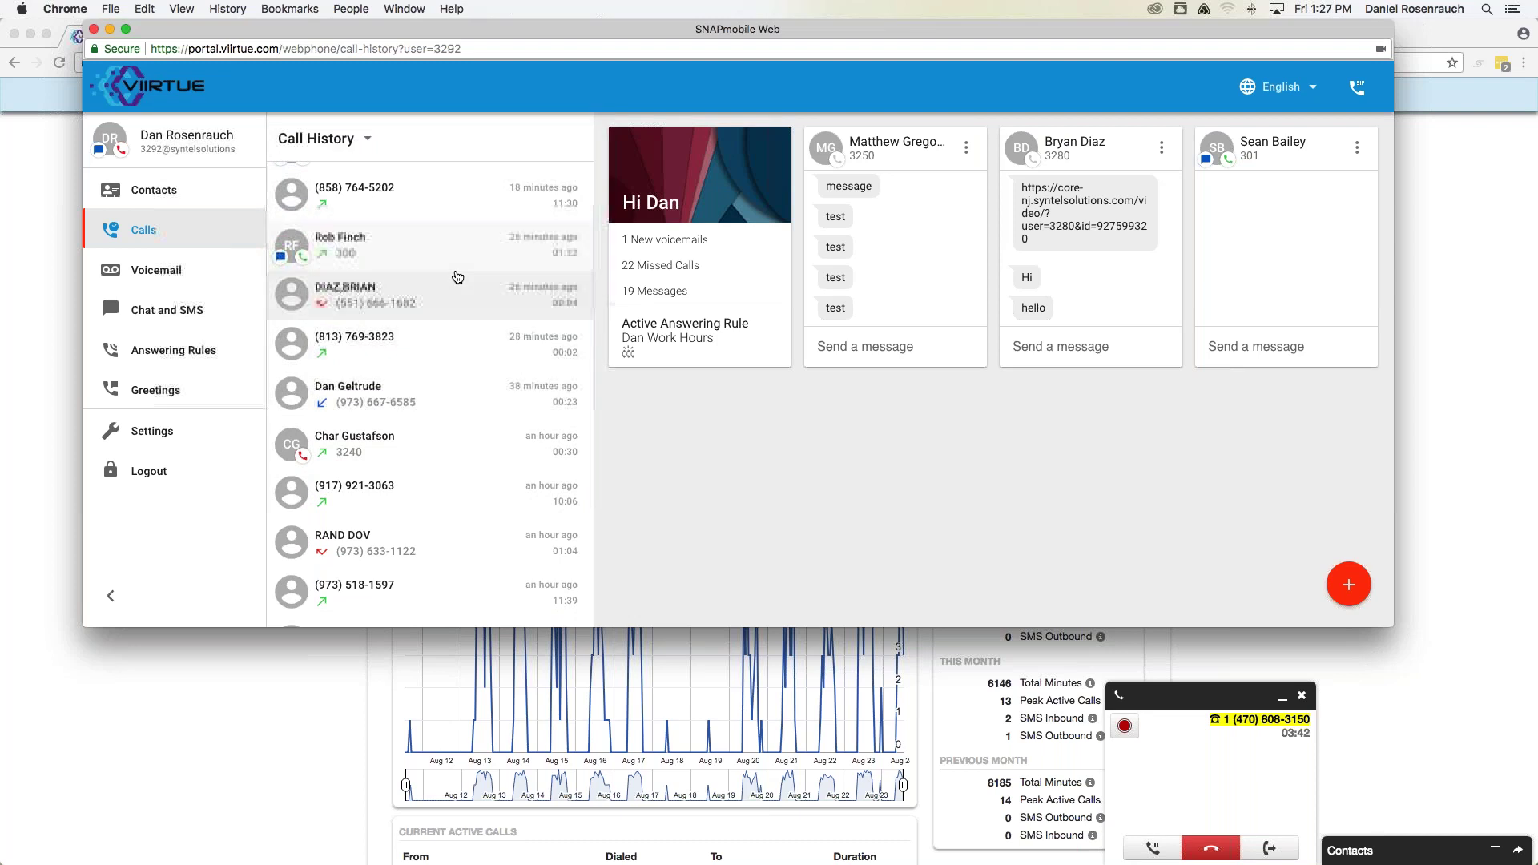
scroll(409, 240, up, 2)
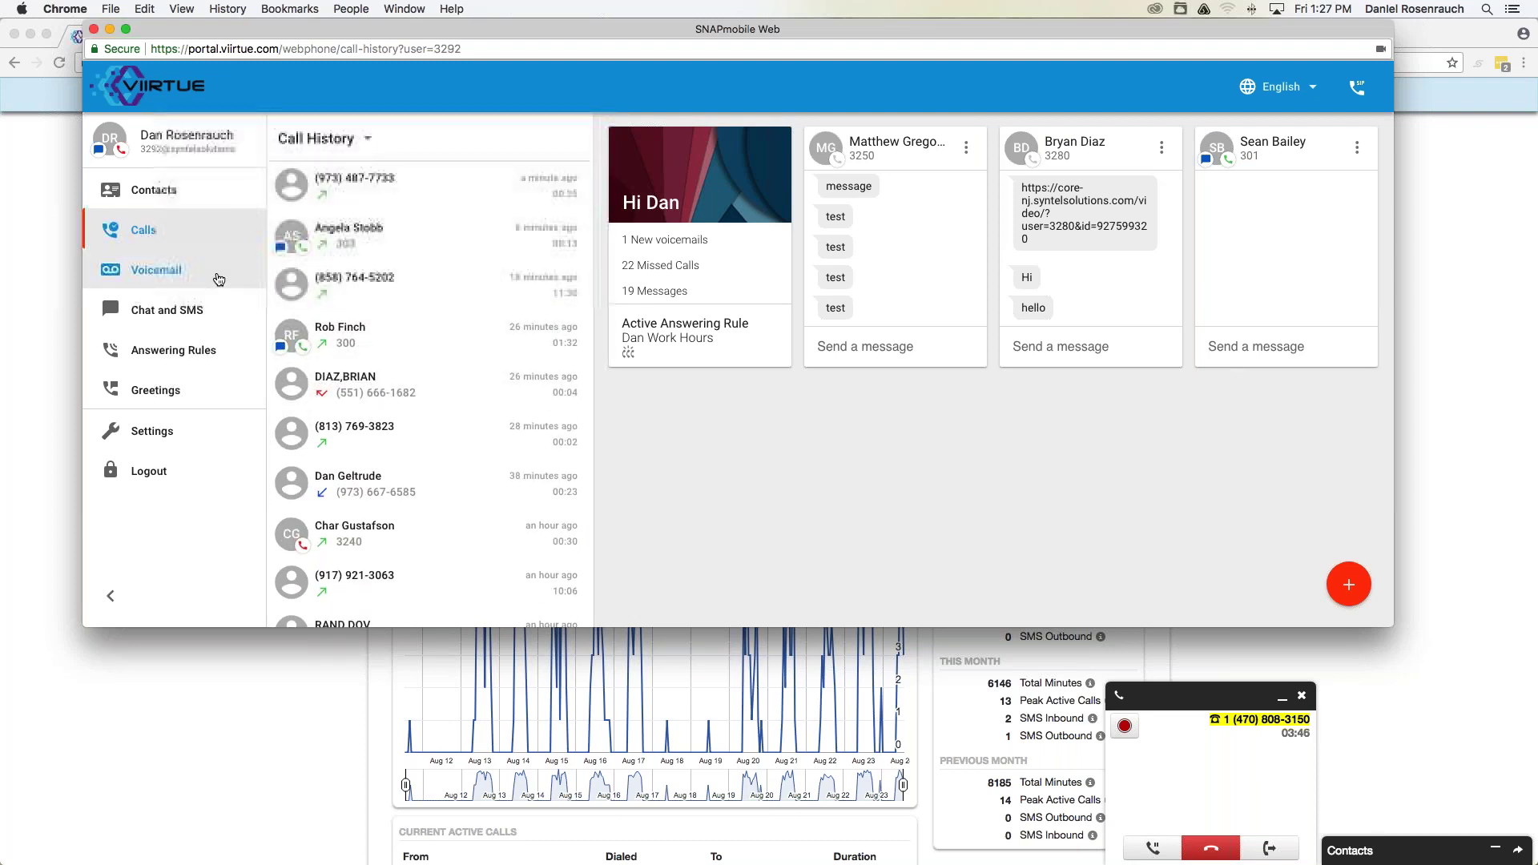
click(217, 278)
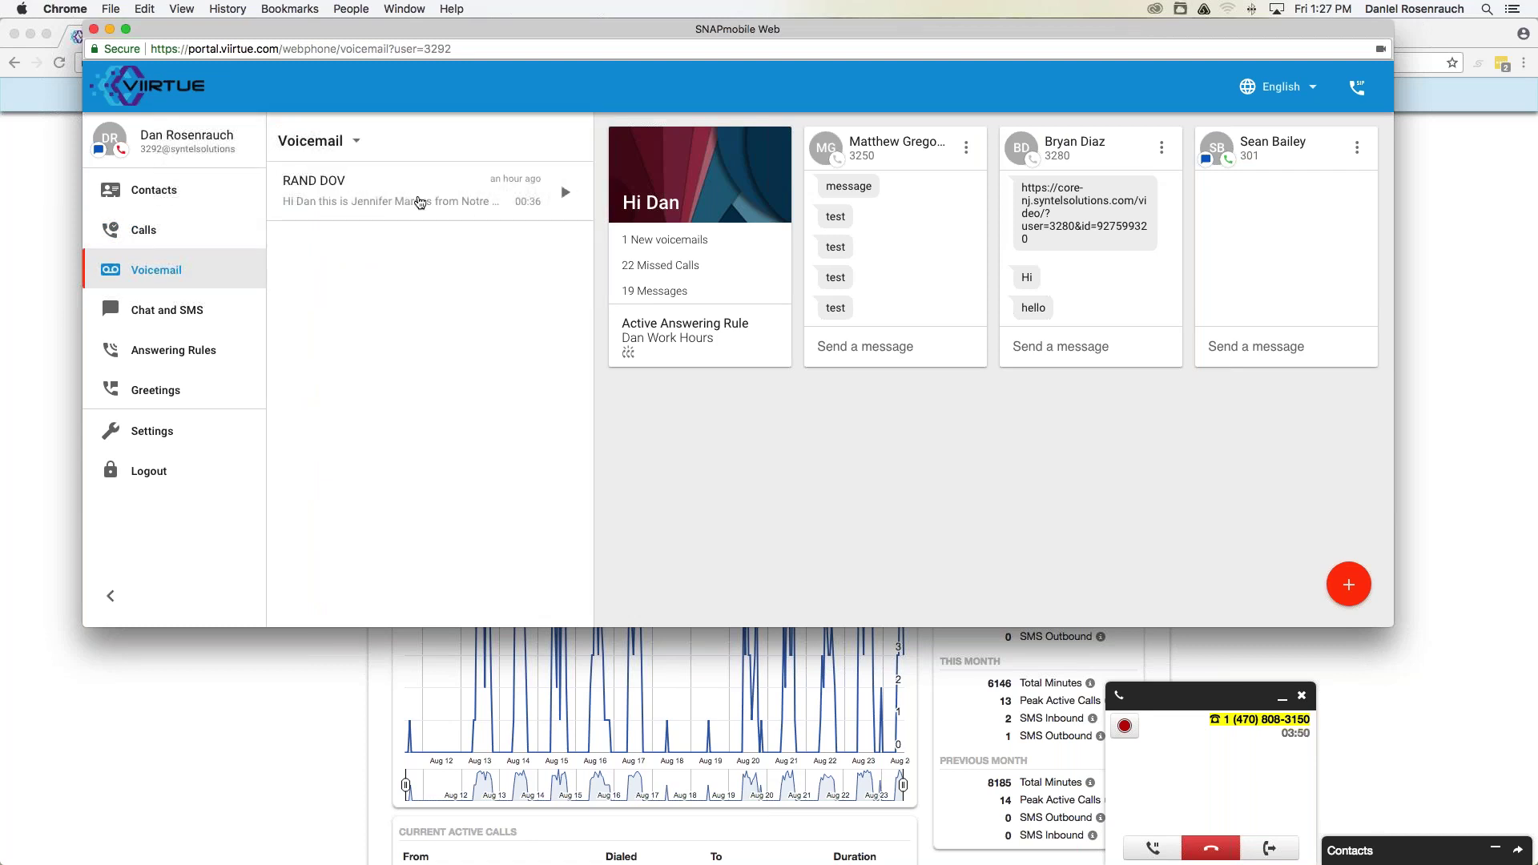
click(382, 193)
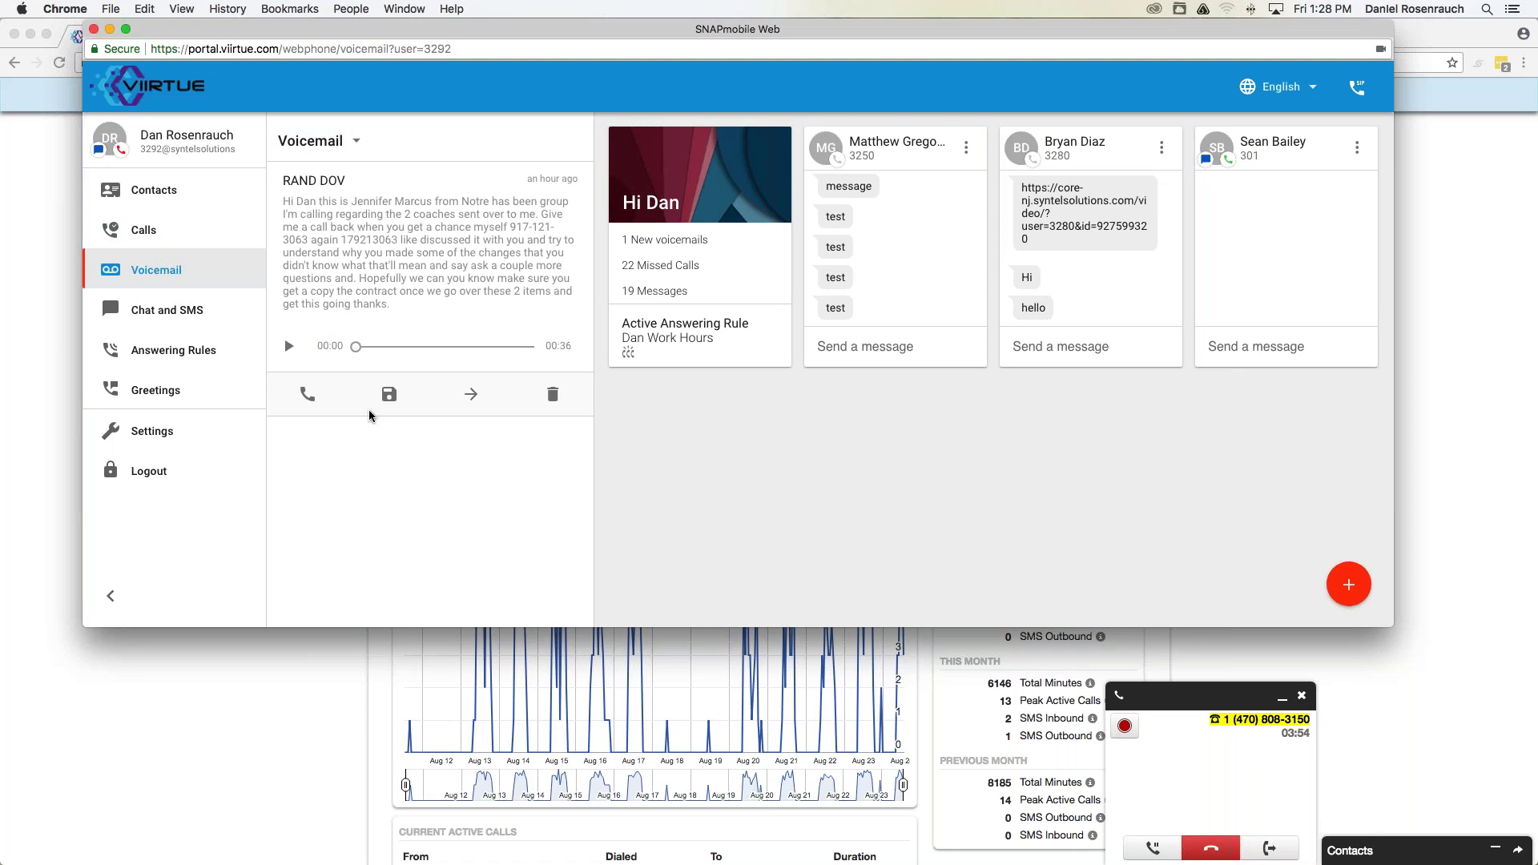
click(553, 398)
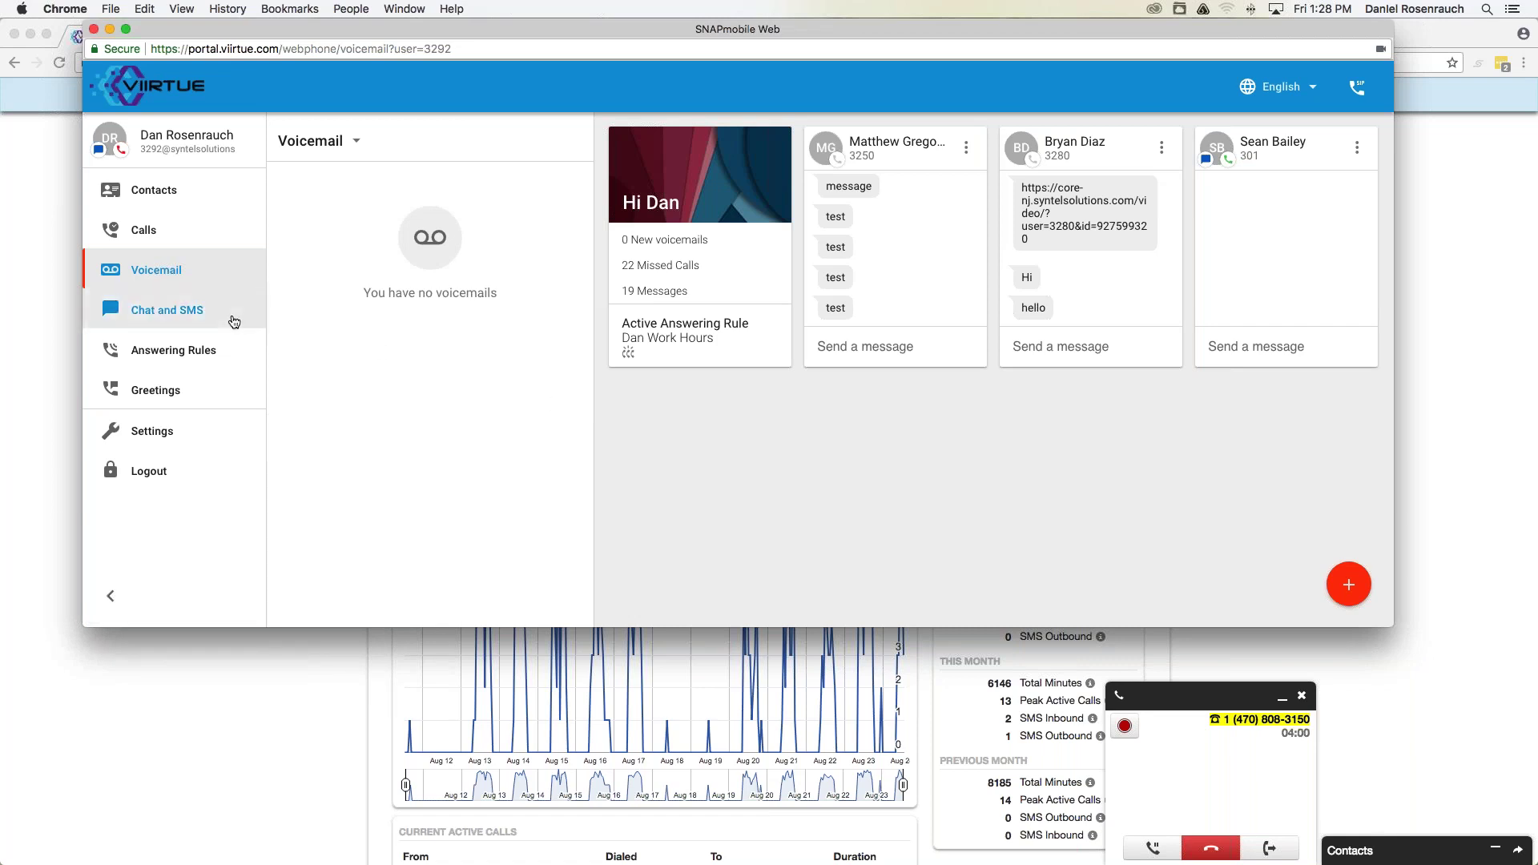
click(181, 312)
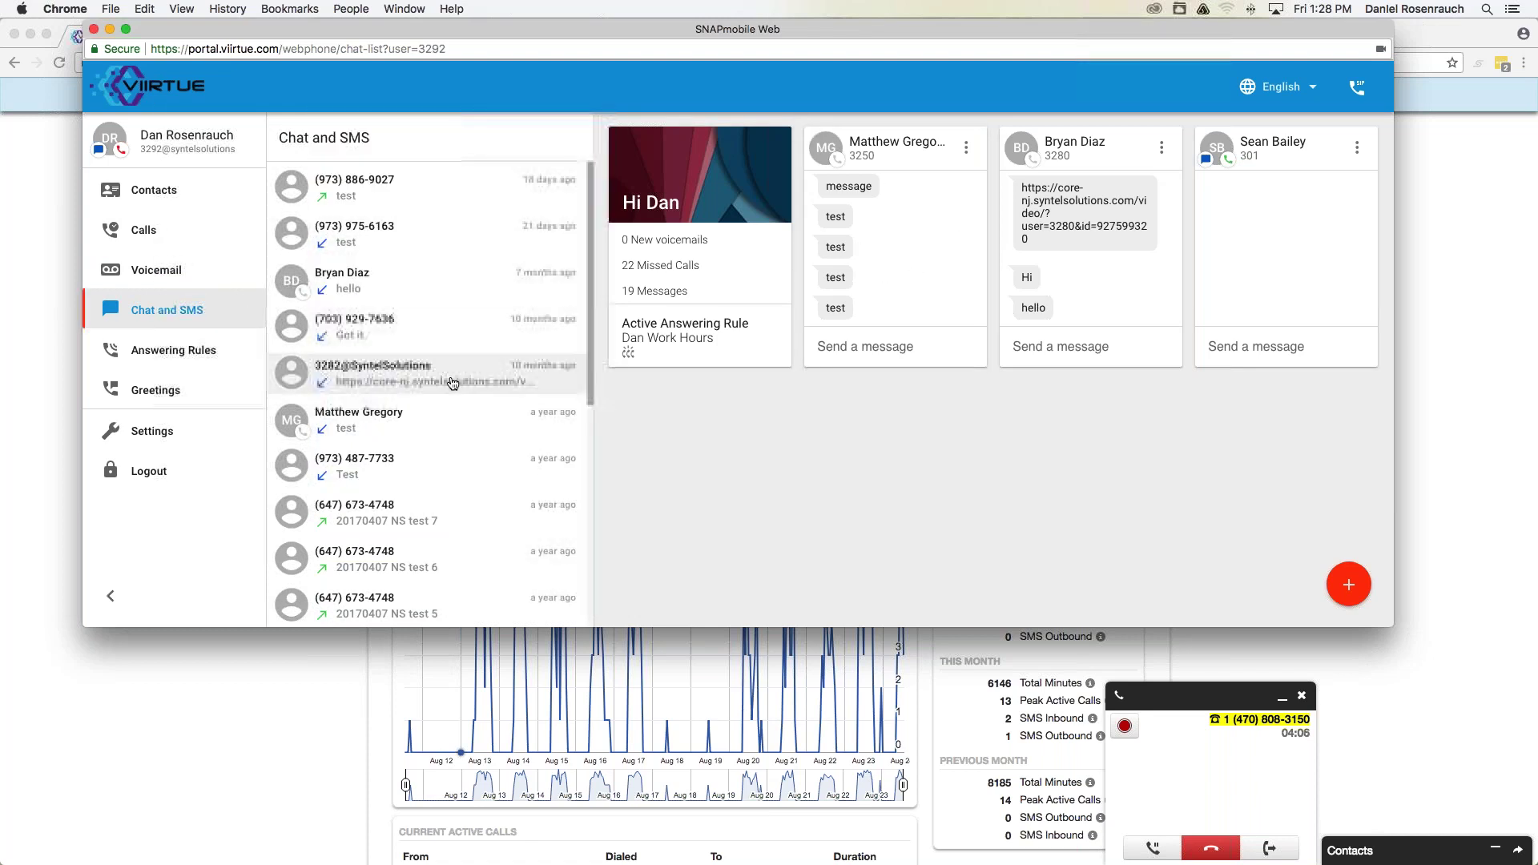
Show the Answering Rules list: Dan Work Hours, Default and Remote Default.
click(200, 356)
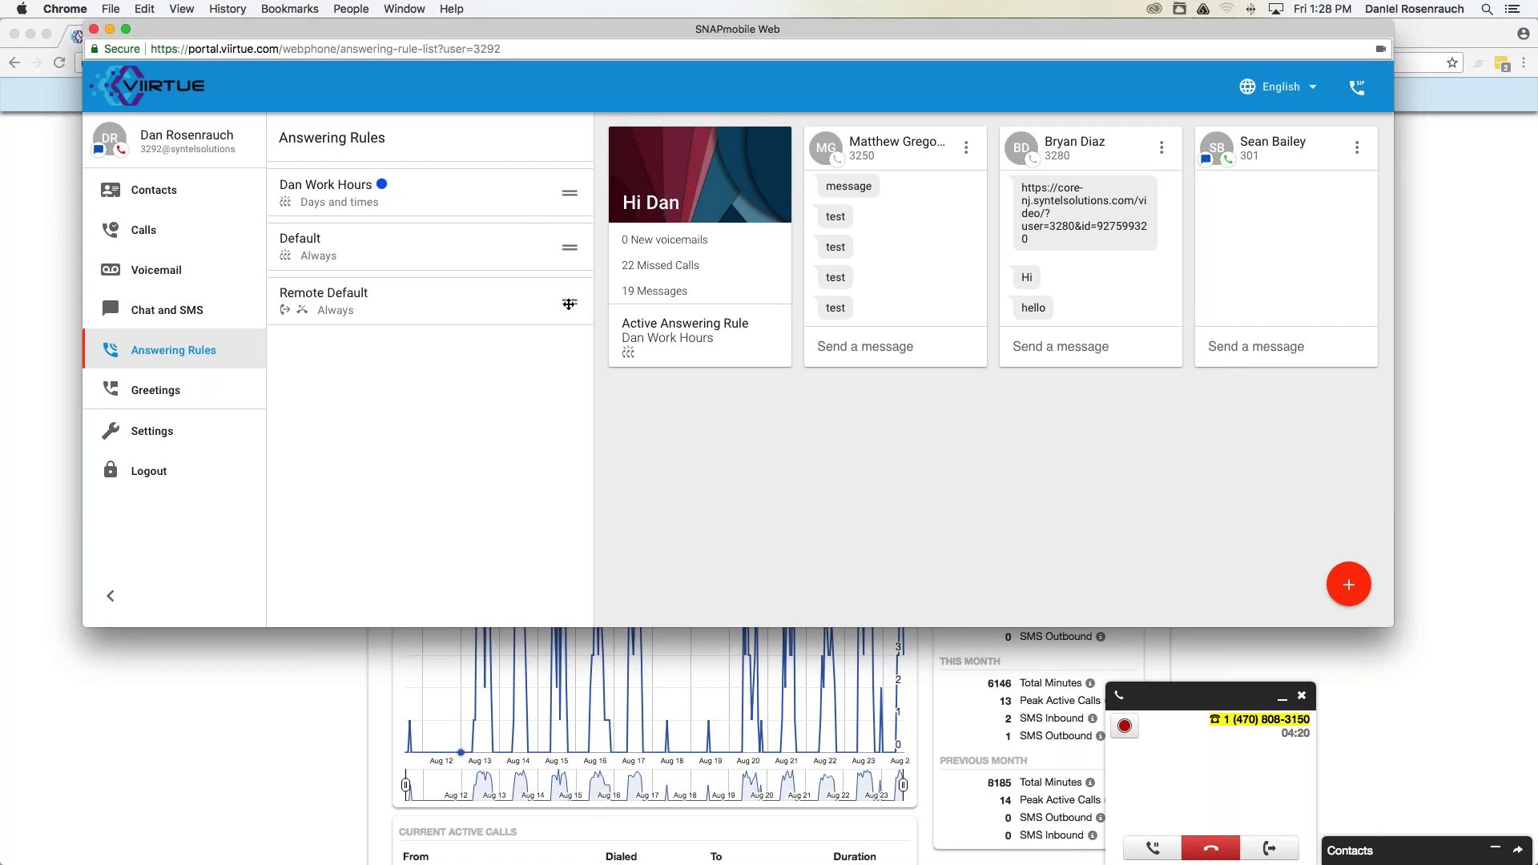
Drag Remote Default to top priority and back to last, then show Greetings.
drag(569, 304, 564, 187)
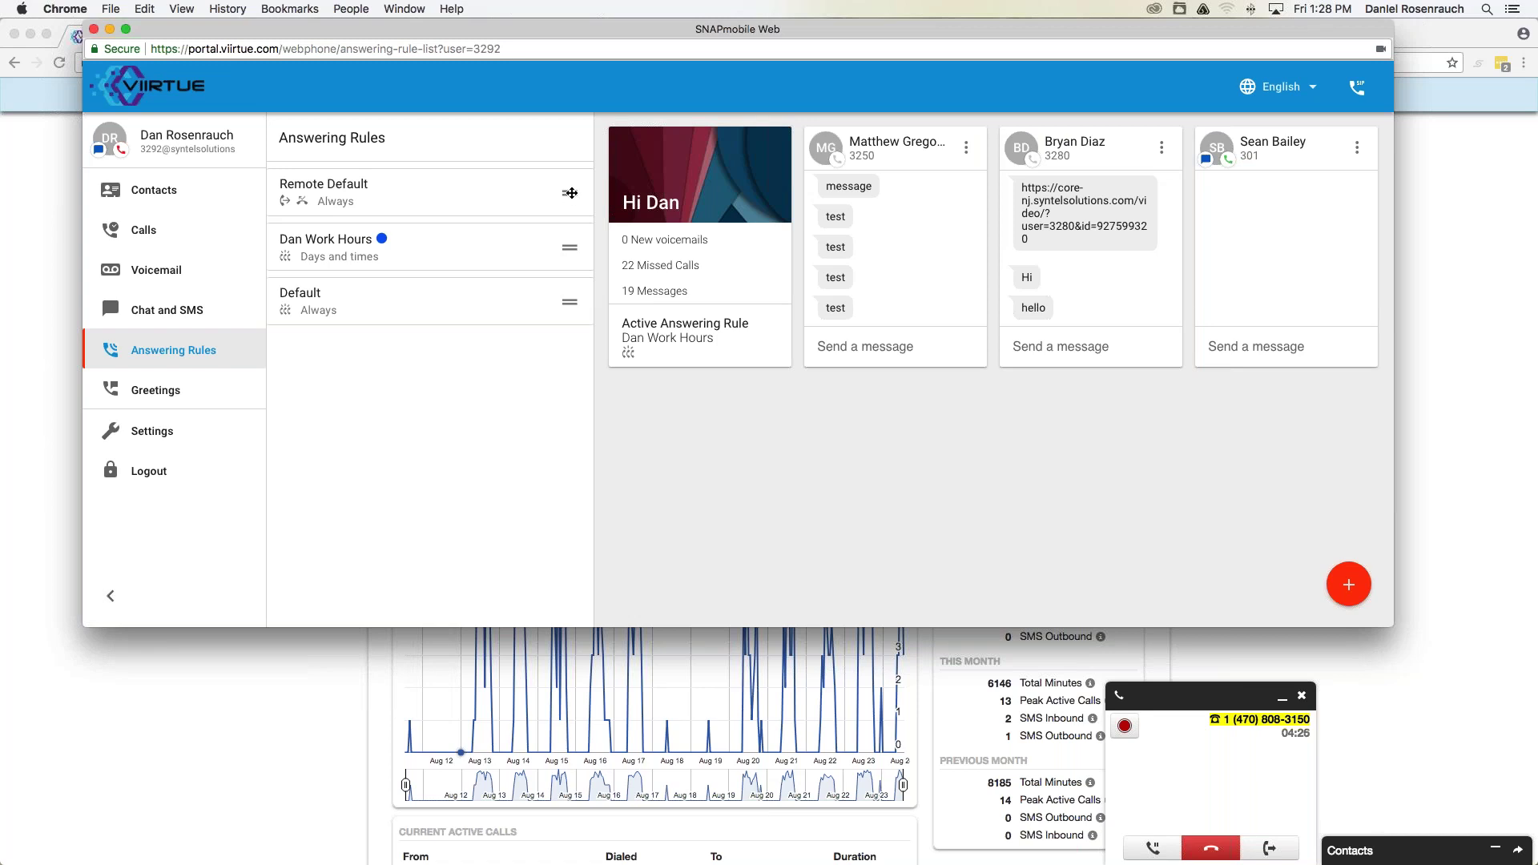
drag(570, 193, 568, 302)
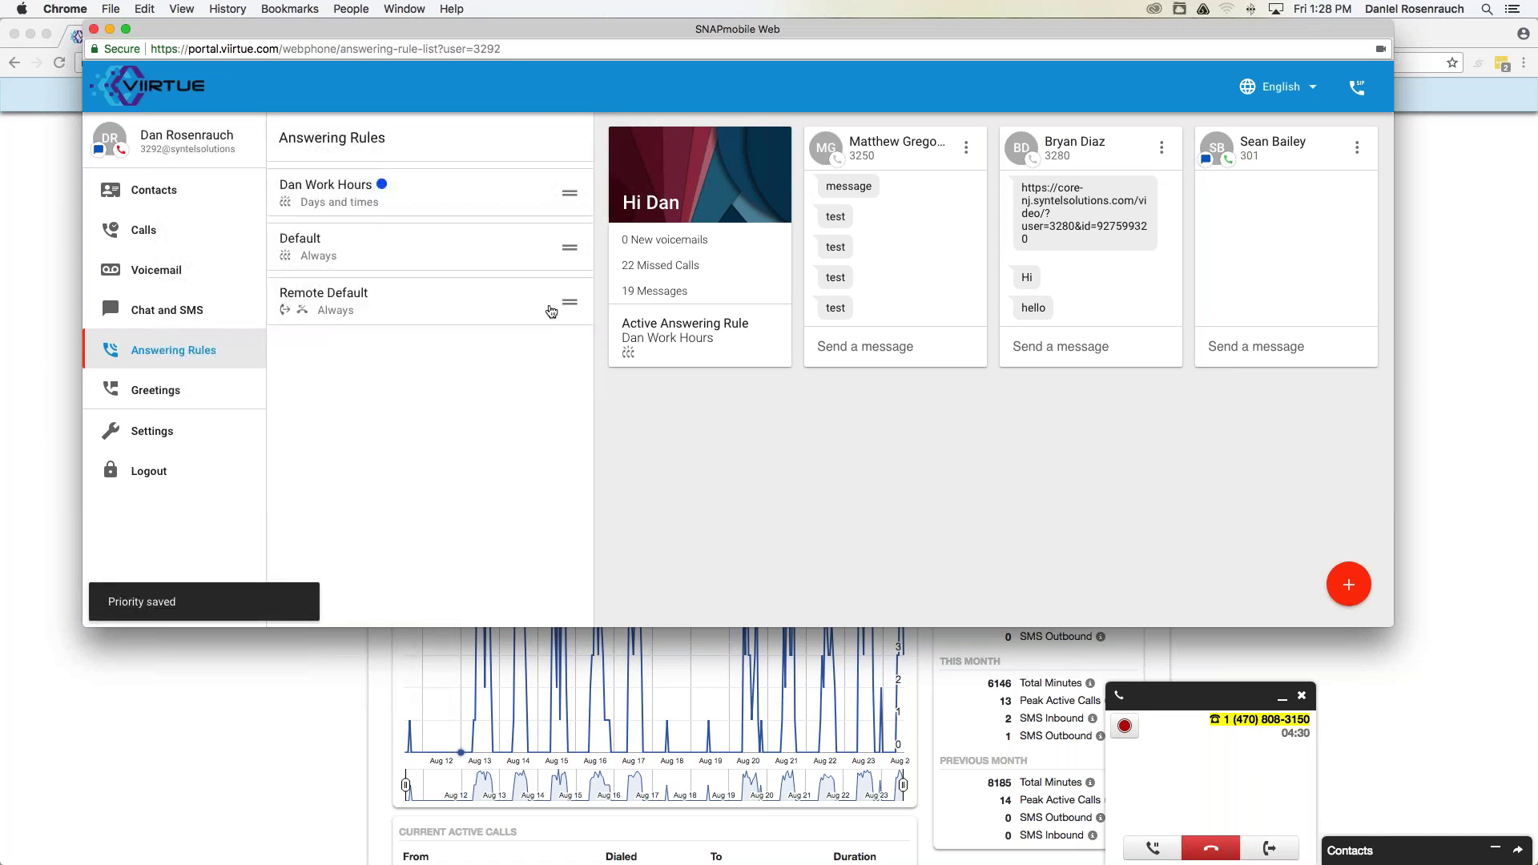
click(185, 397)
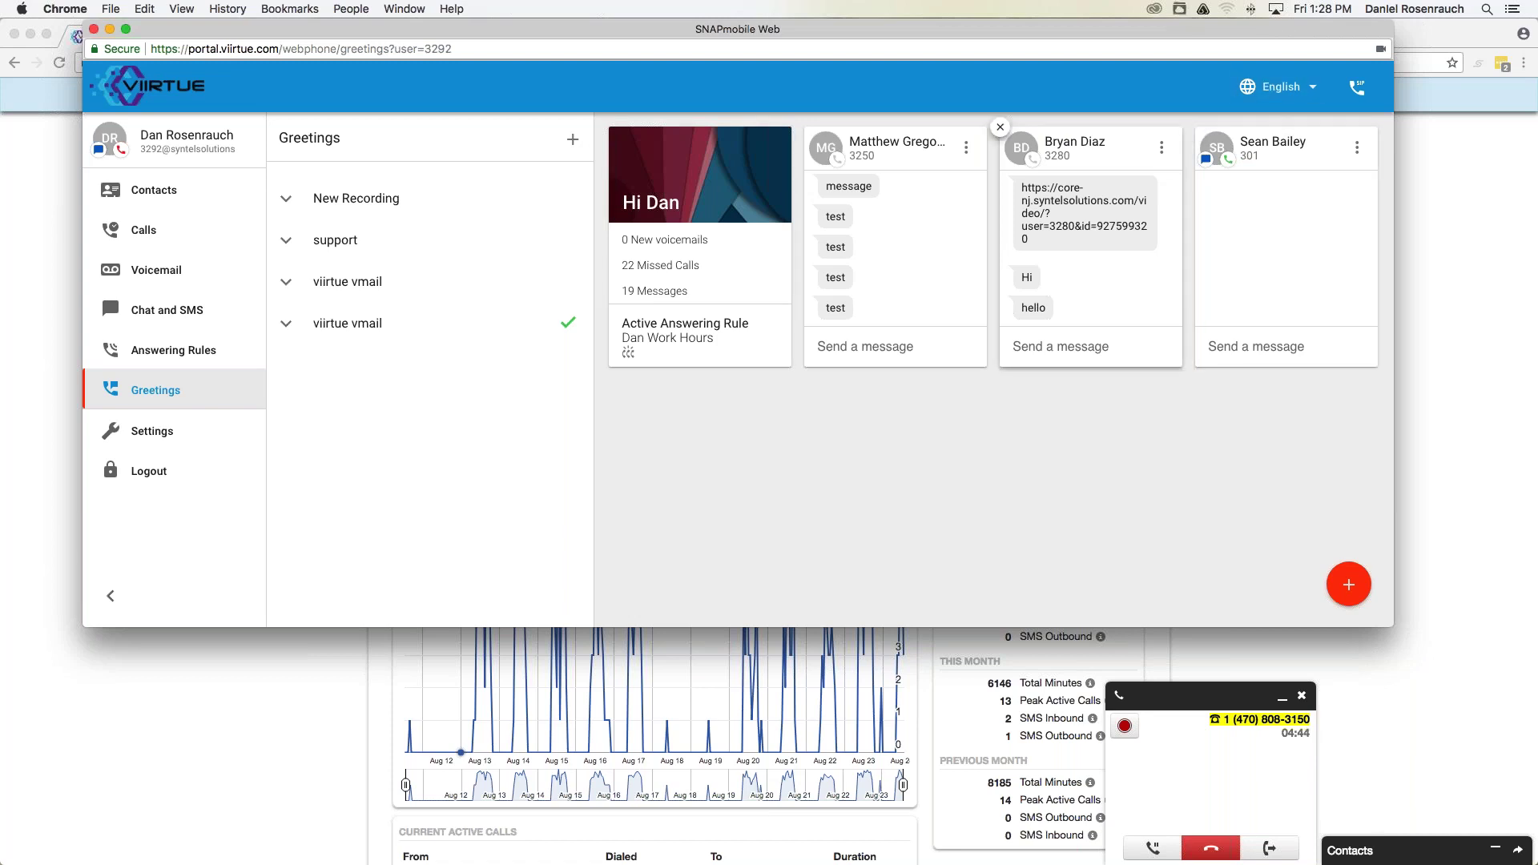
Check phone registration status and the language list, keeping English, then return to Chat and SMS.
click(1359, 93)
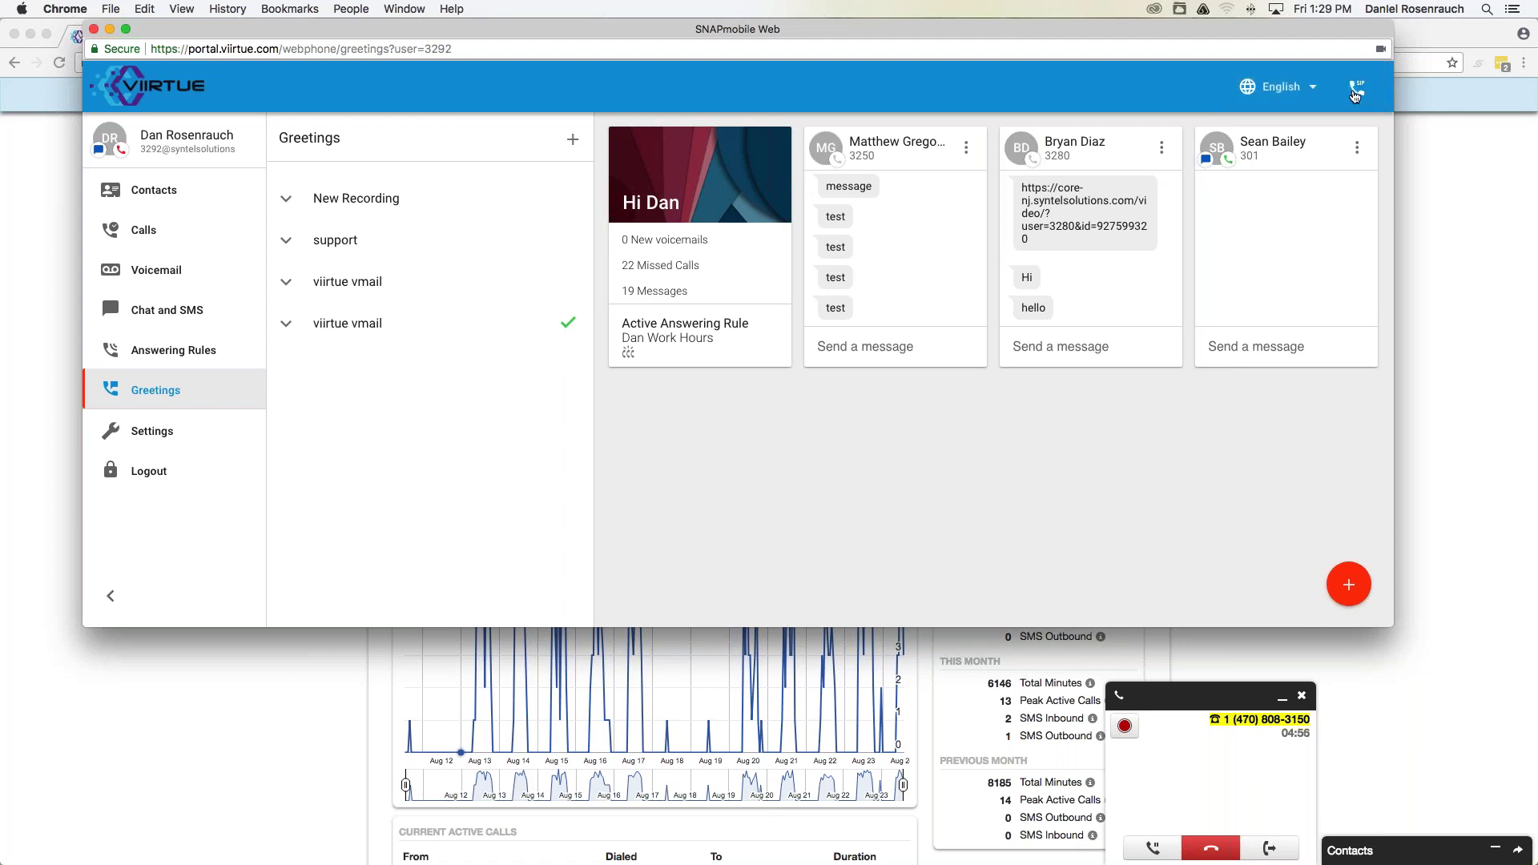
click(1354, 94)
click(1308, 90)
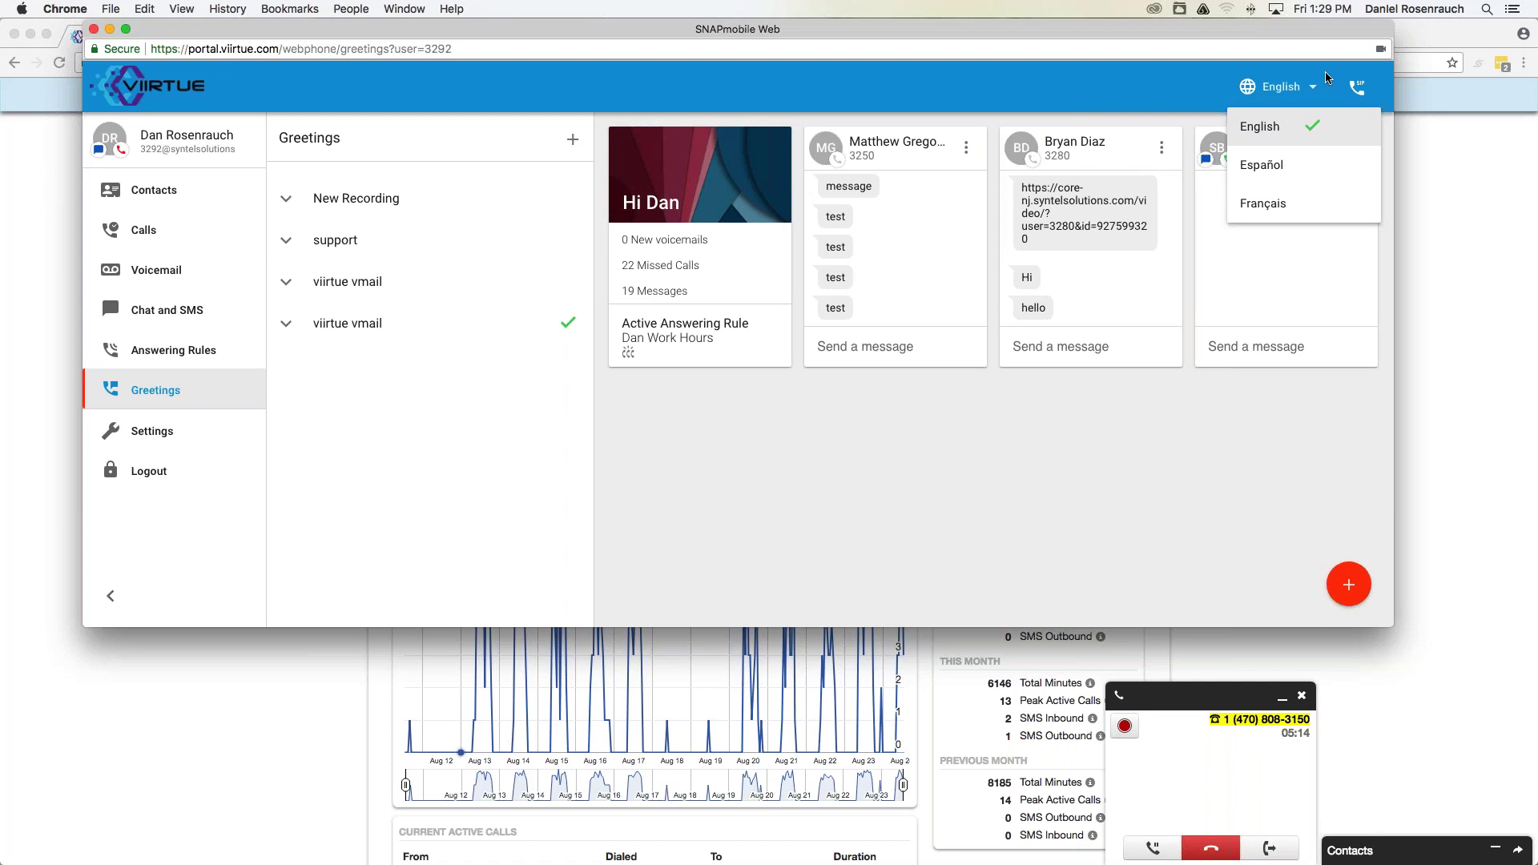
click(1170, 86)
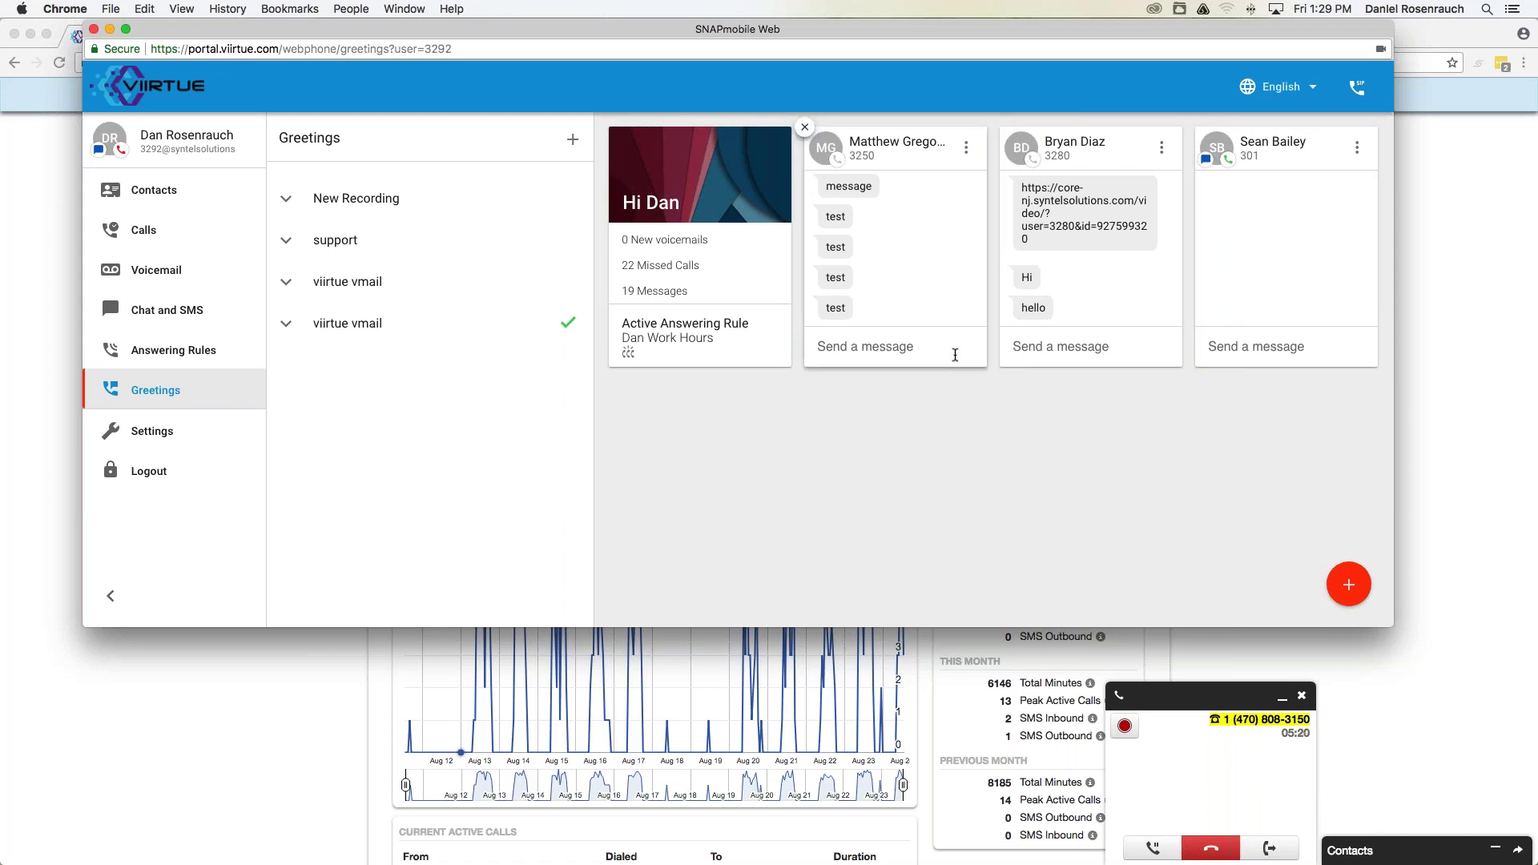
click(191, 317)
scroll(288, 288, down, 3)
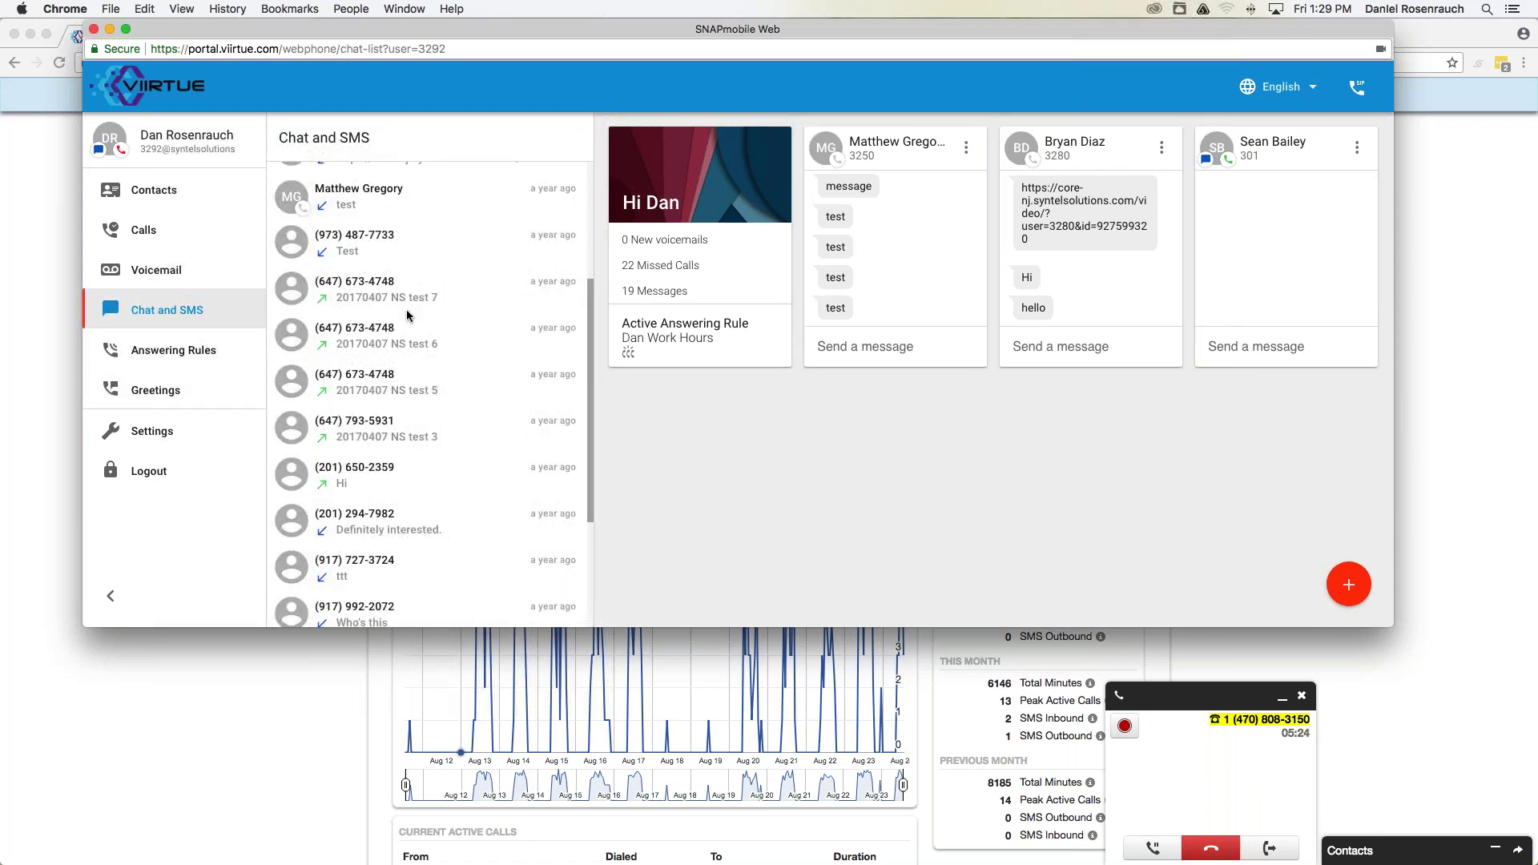
Start a new SMS conversation with a ten-digit phone number.
click(1349, 584)
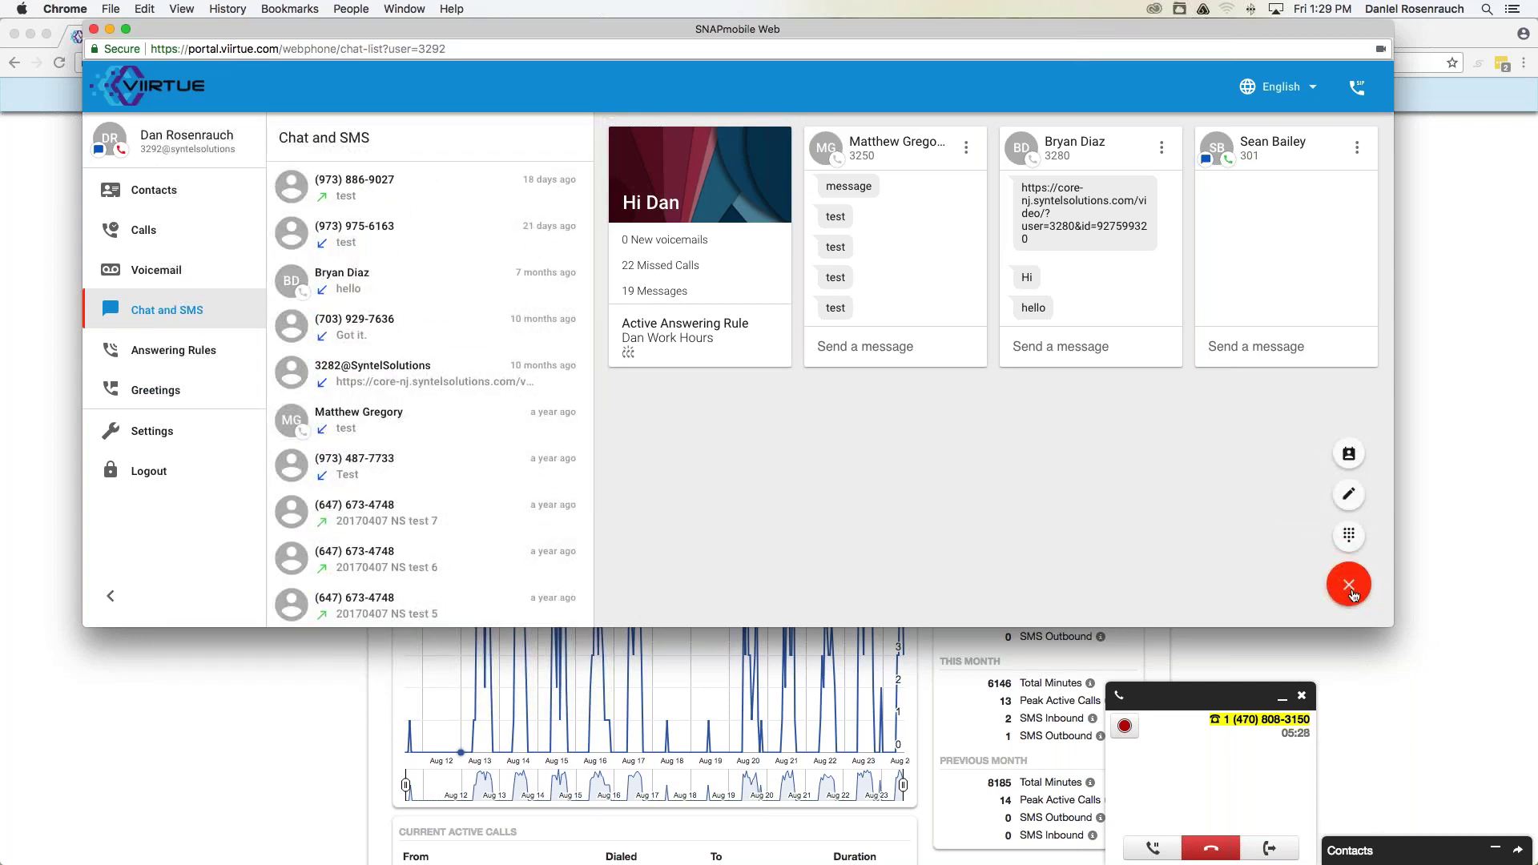
click(1349, 494)
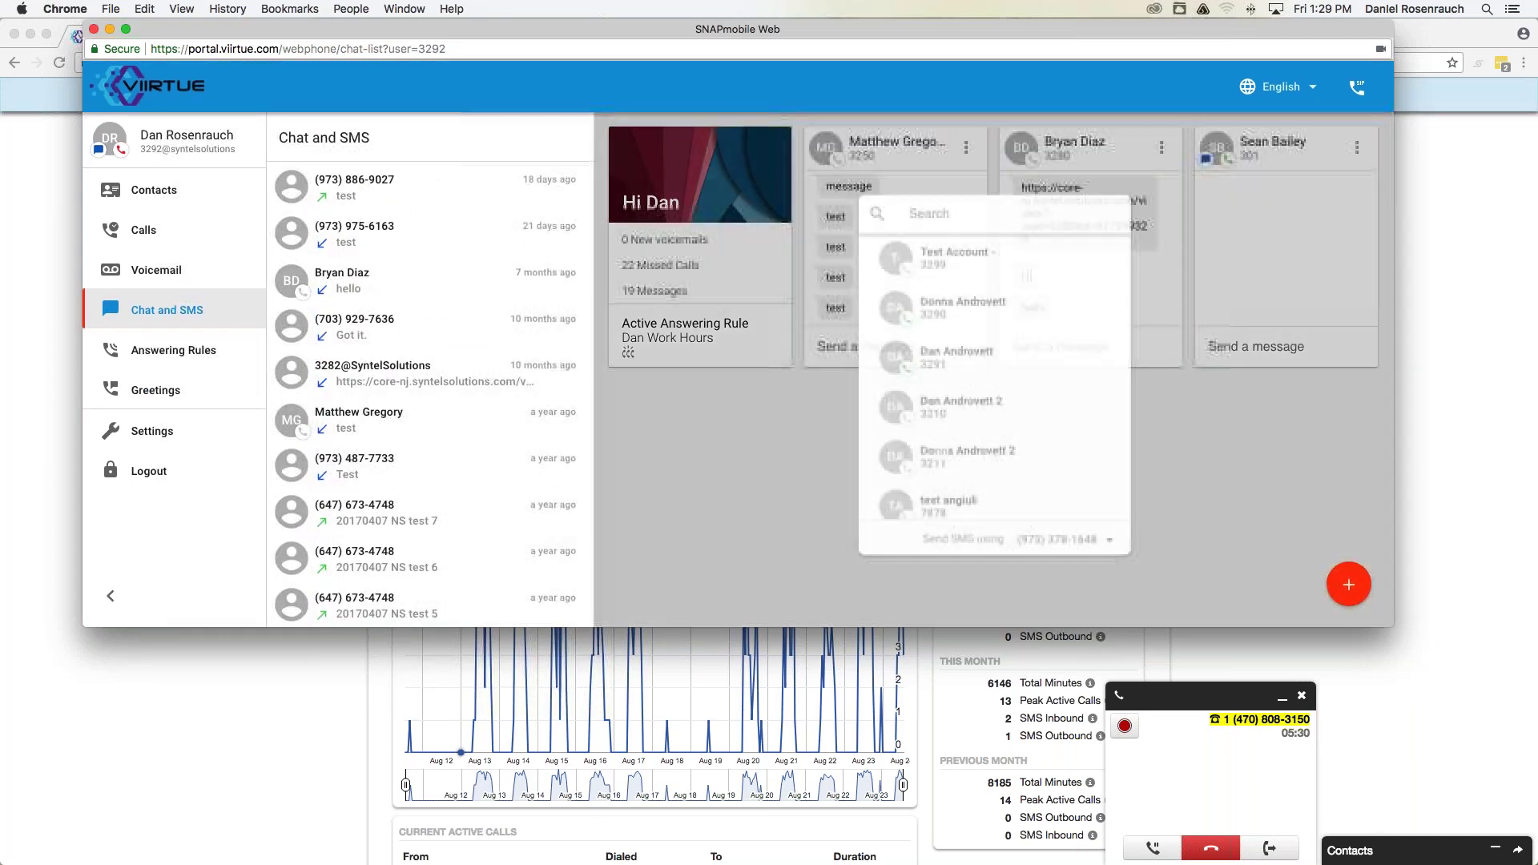
scroll(1006, 346, down, 10)
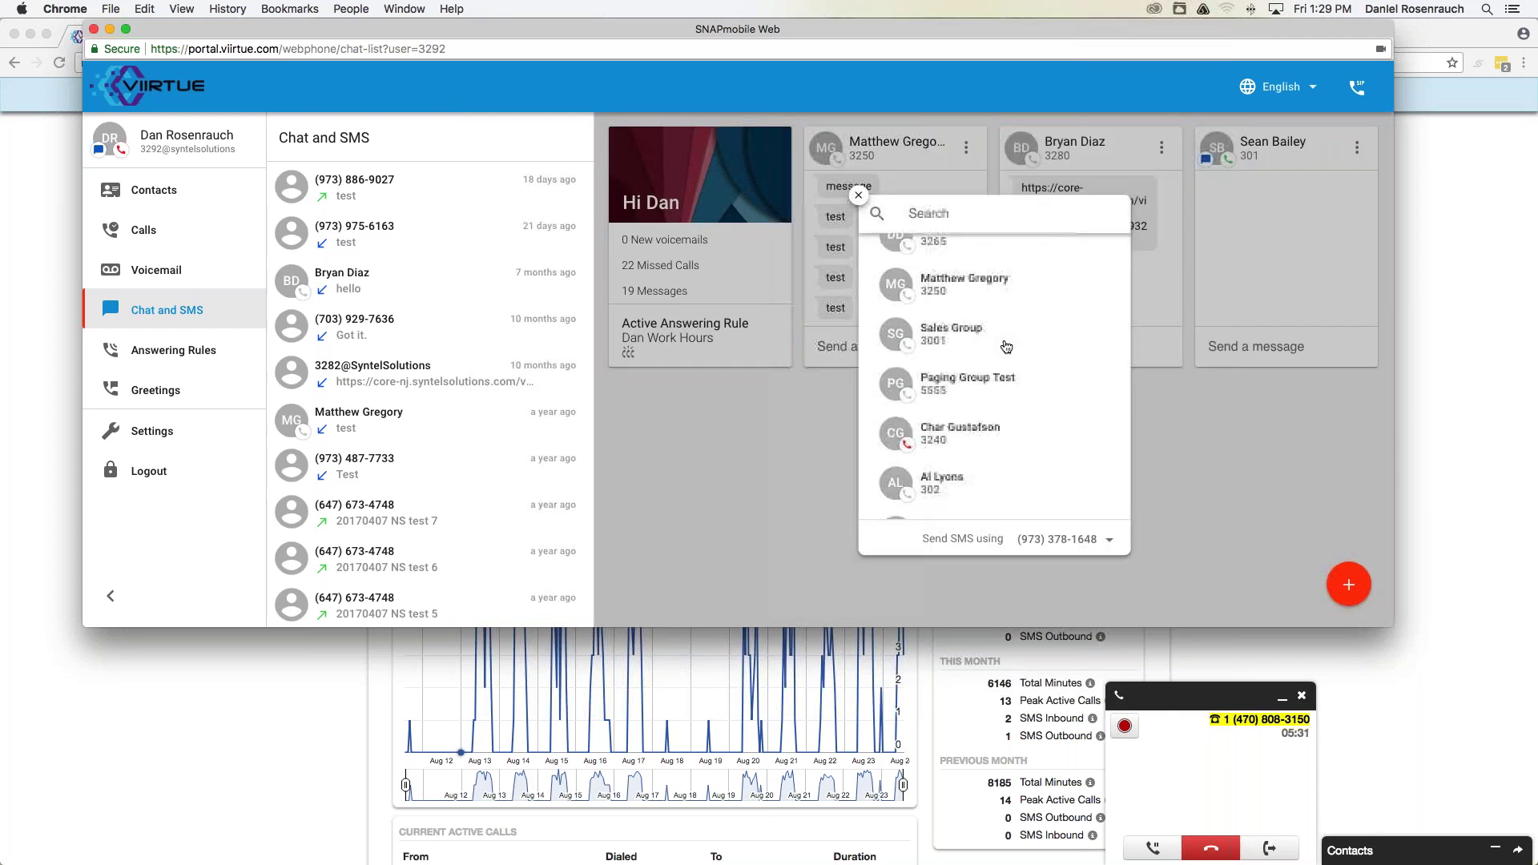
scroll(1006, 346, up, 10)
click(929, 215)
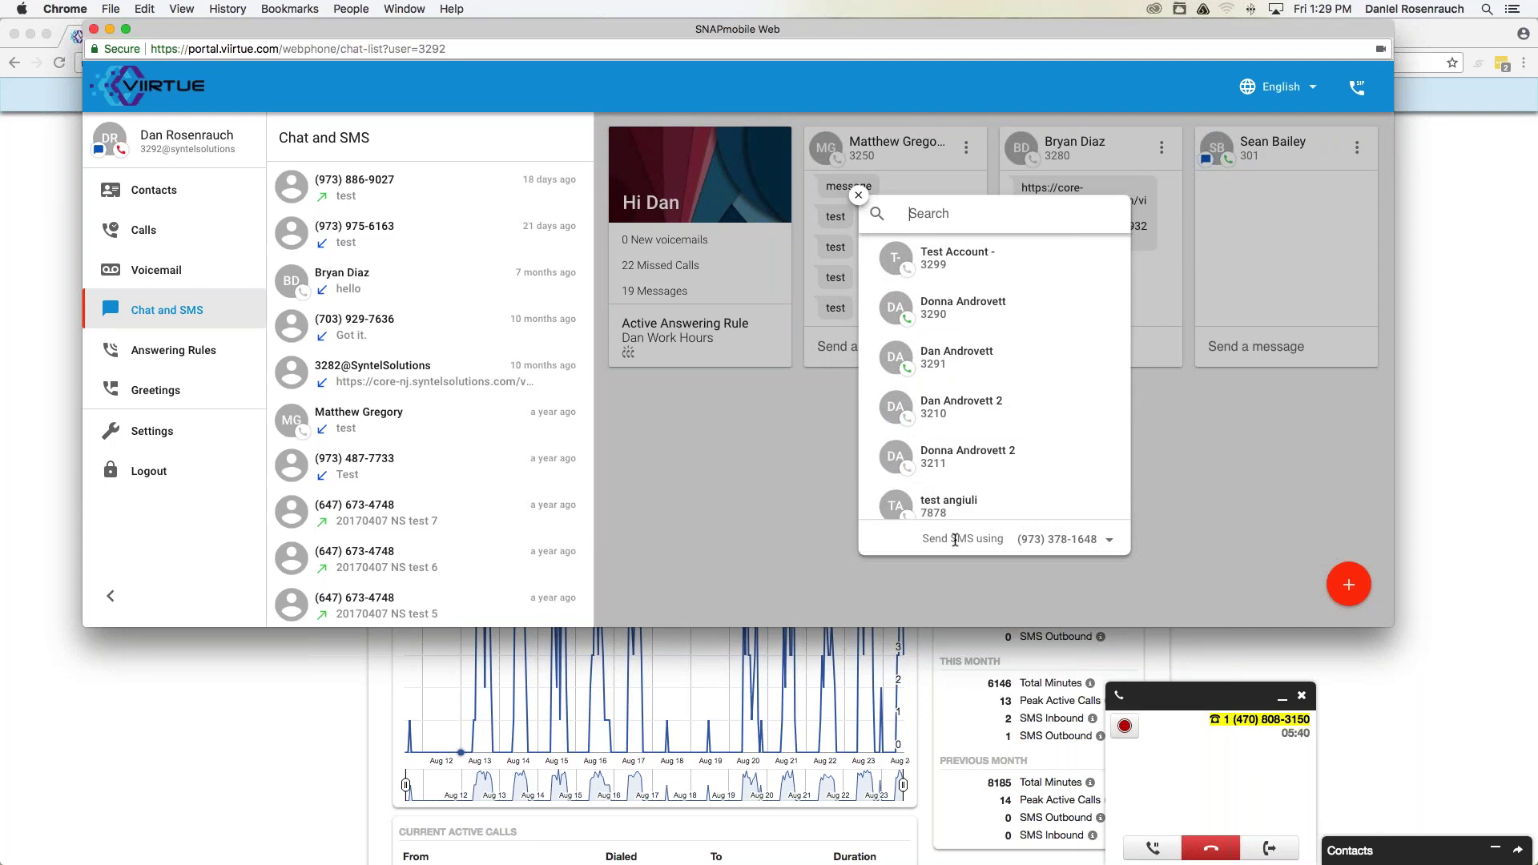
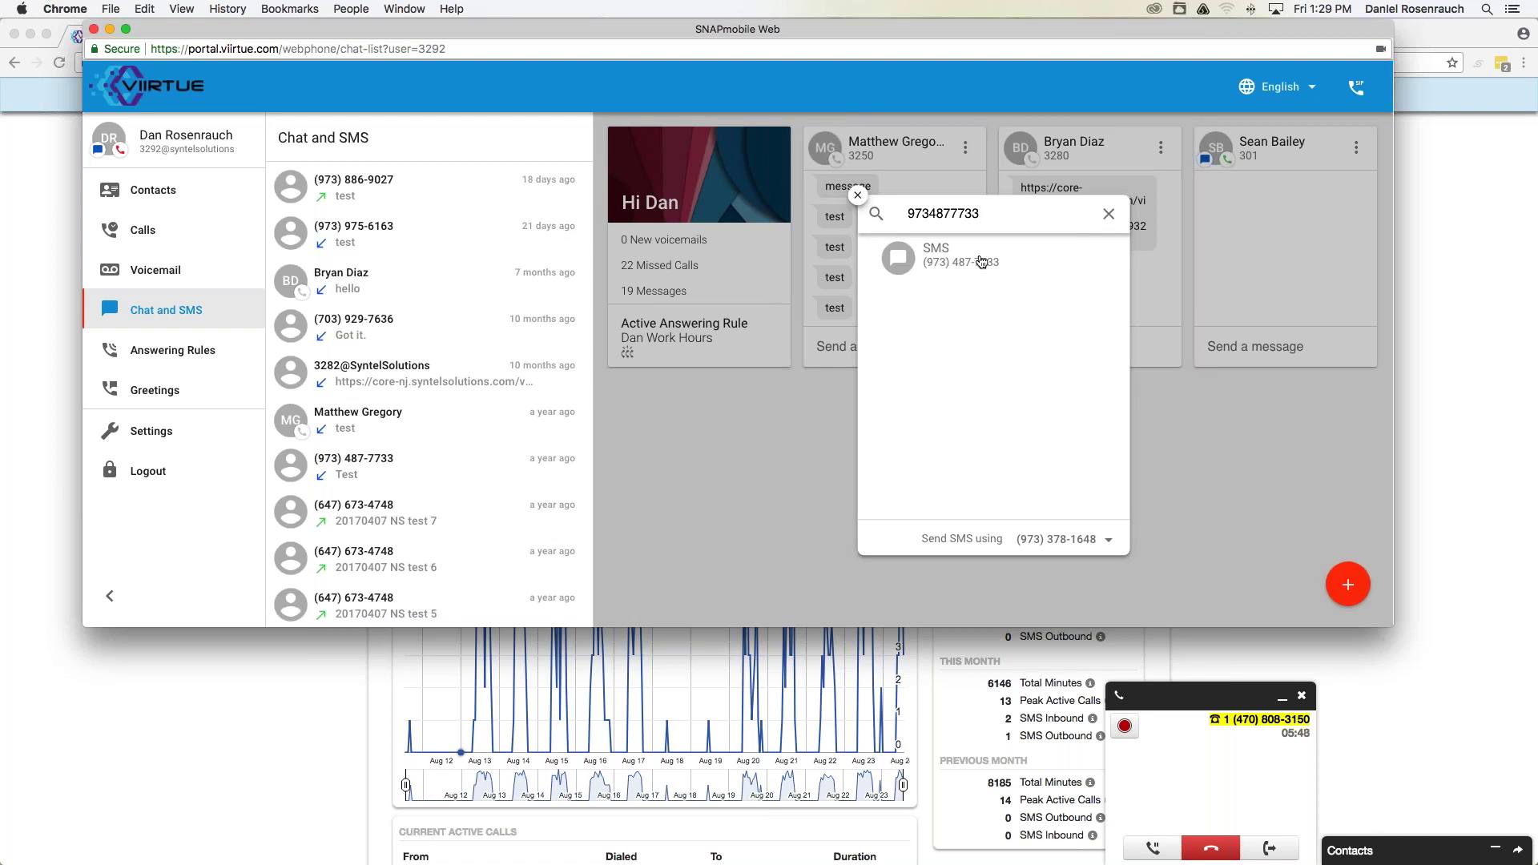
click(945, 254)
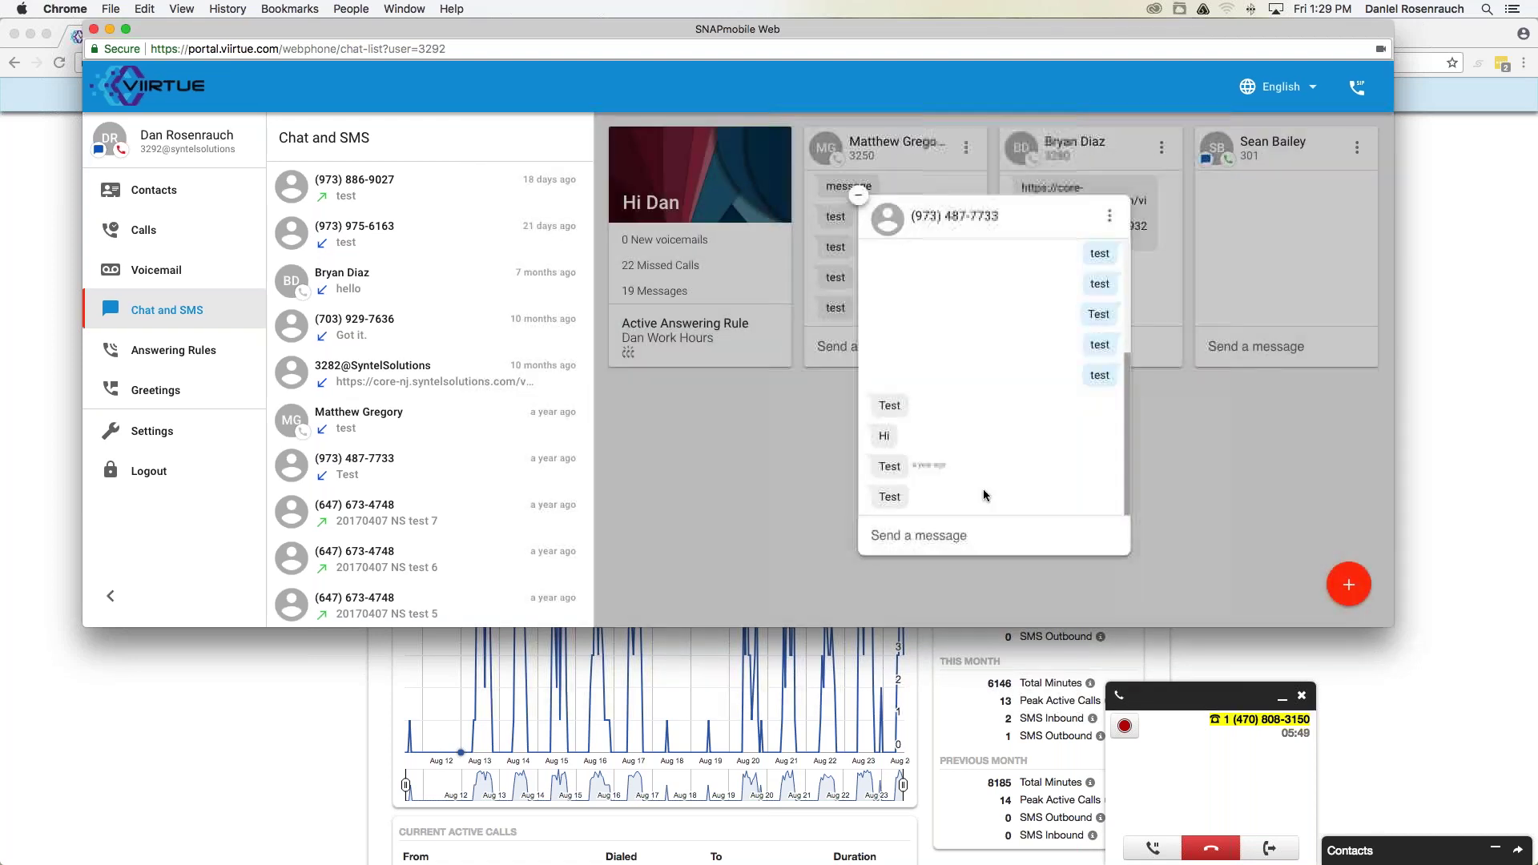
Send 'Test' in the thread and minimize it into a docked card.
click(957, 536)
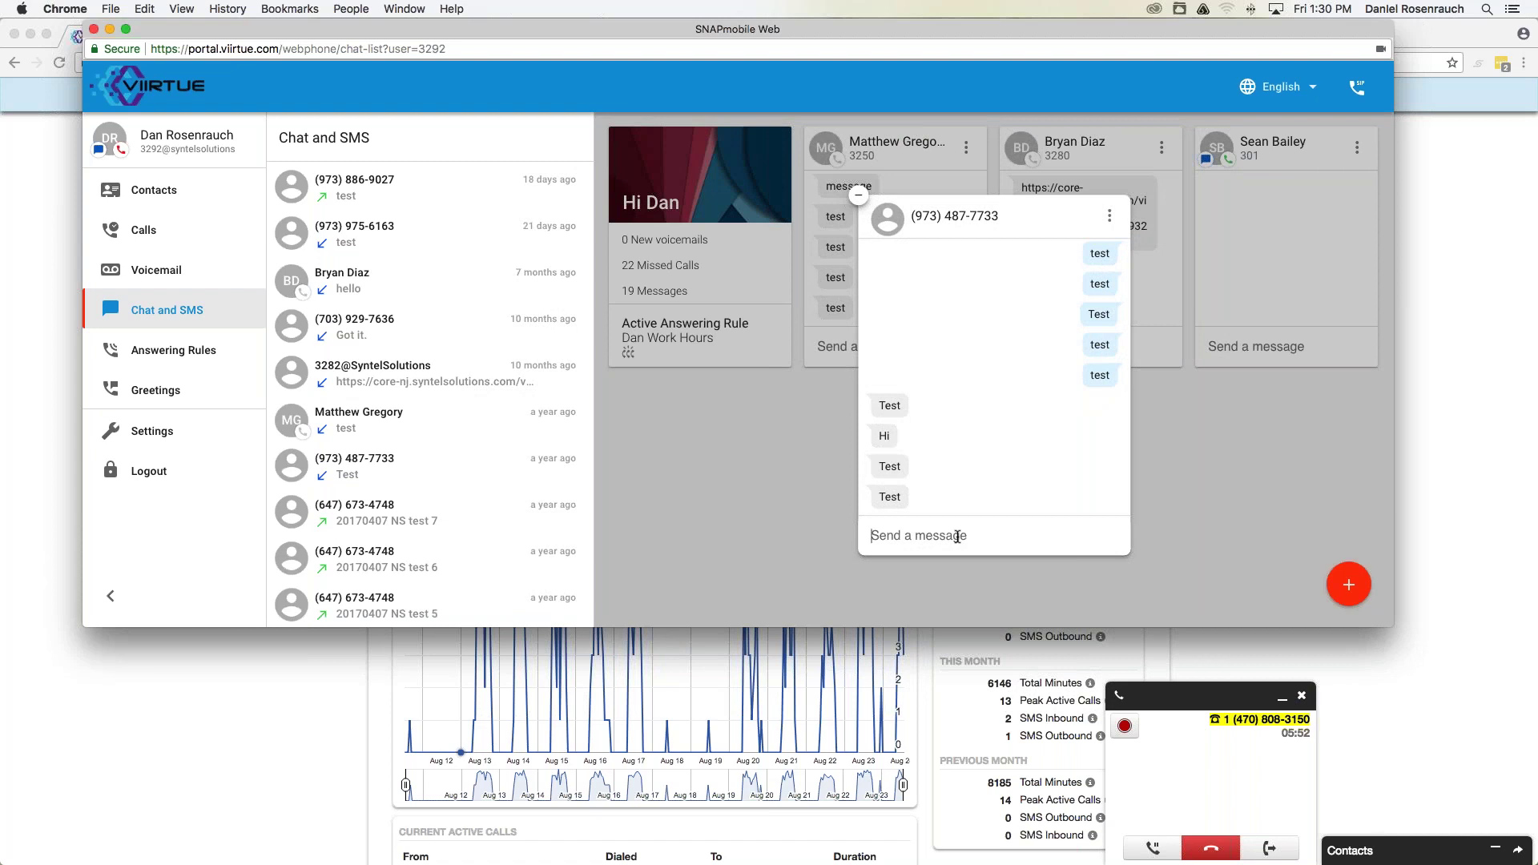
text(Test)
key(Return)
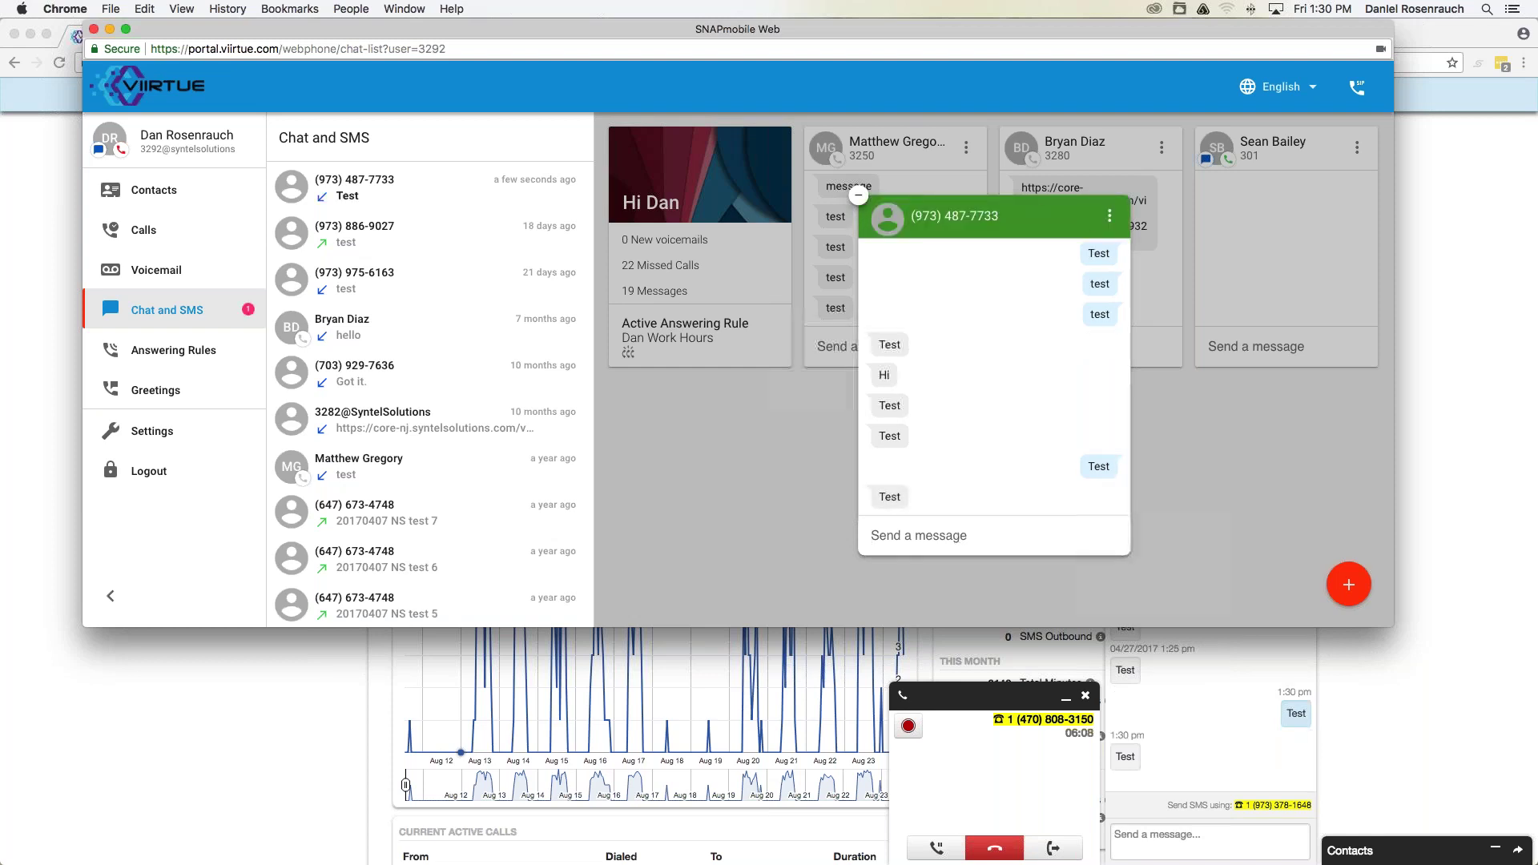
click(859, 196)
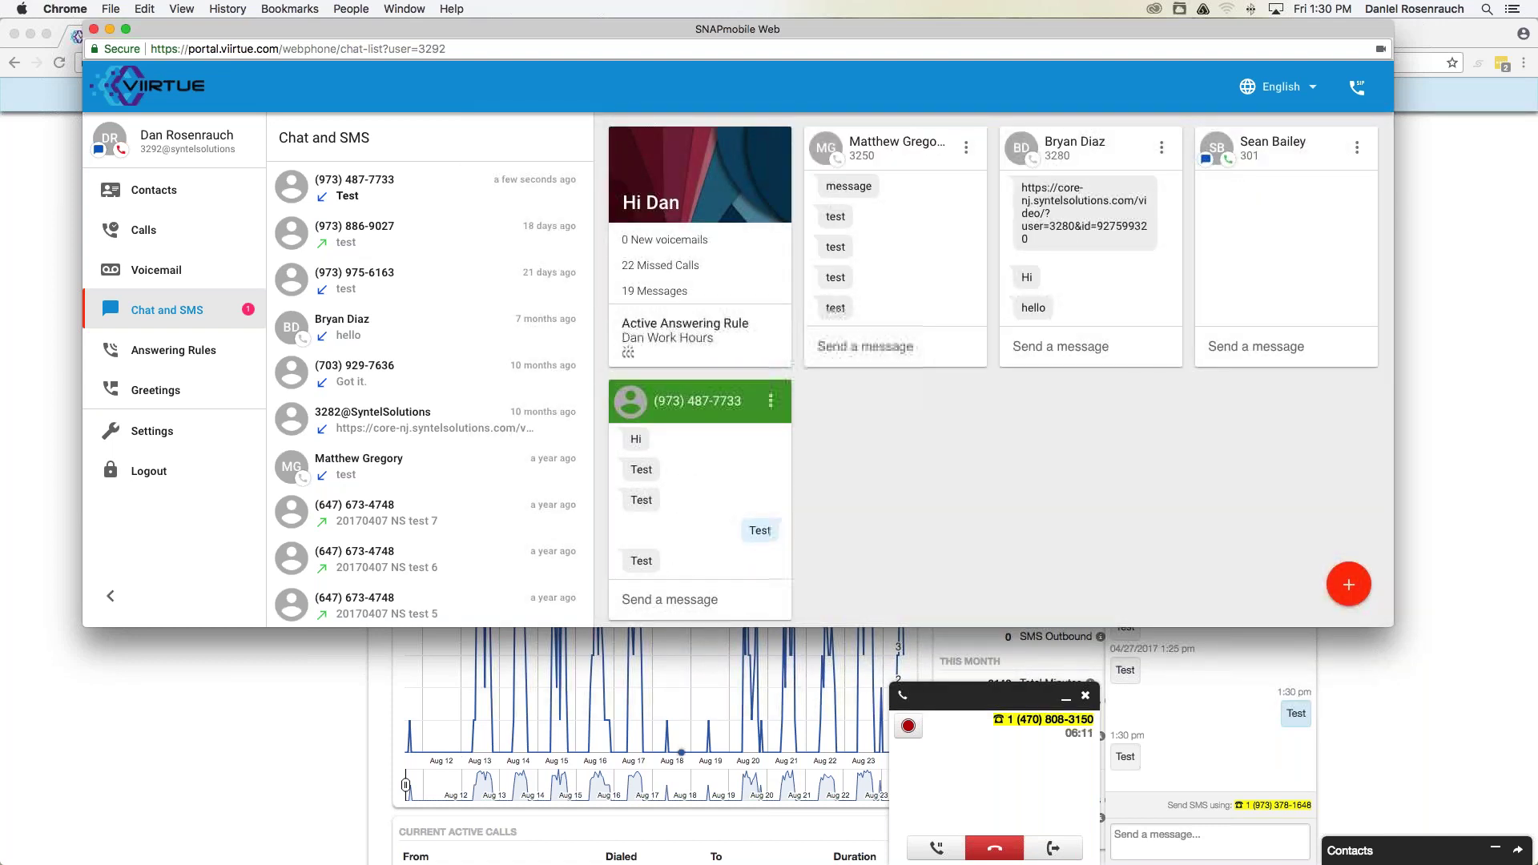
click(695, 600)
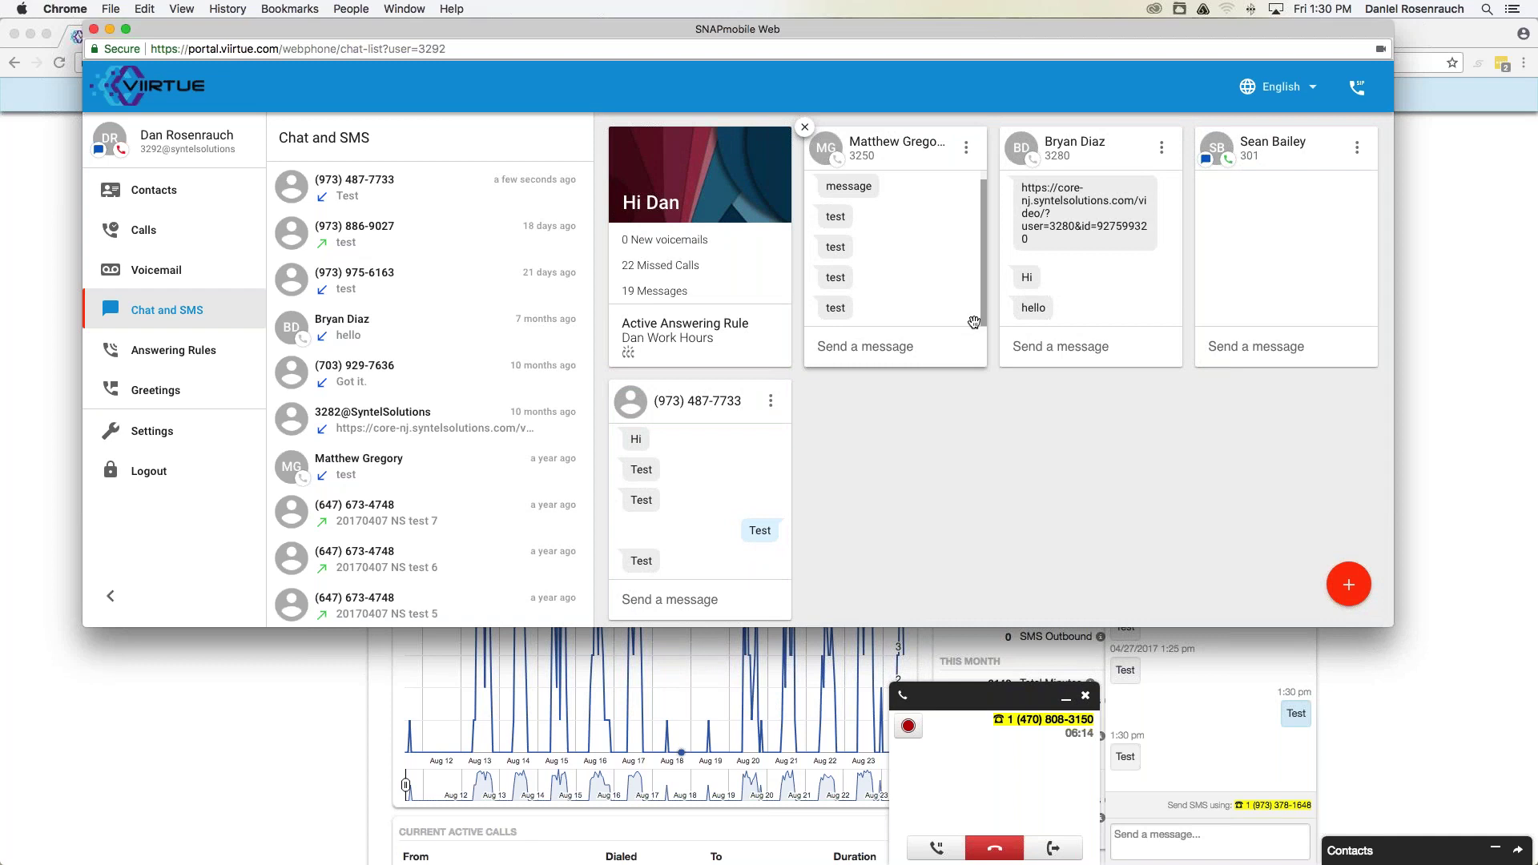